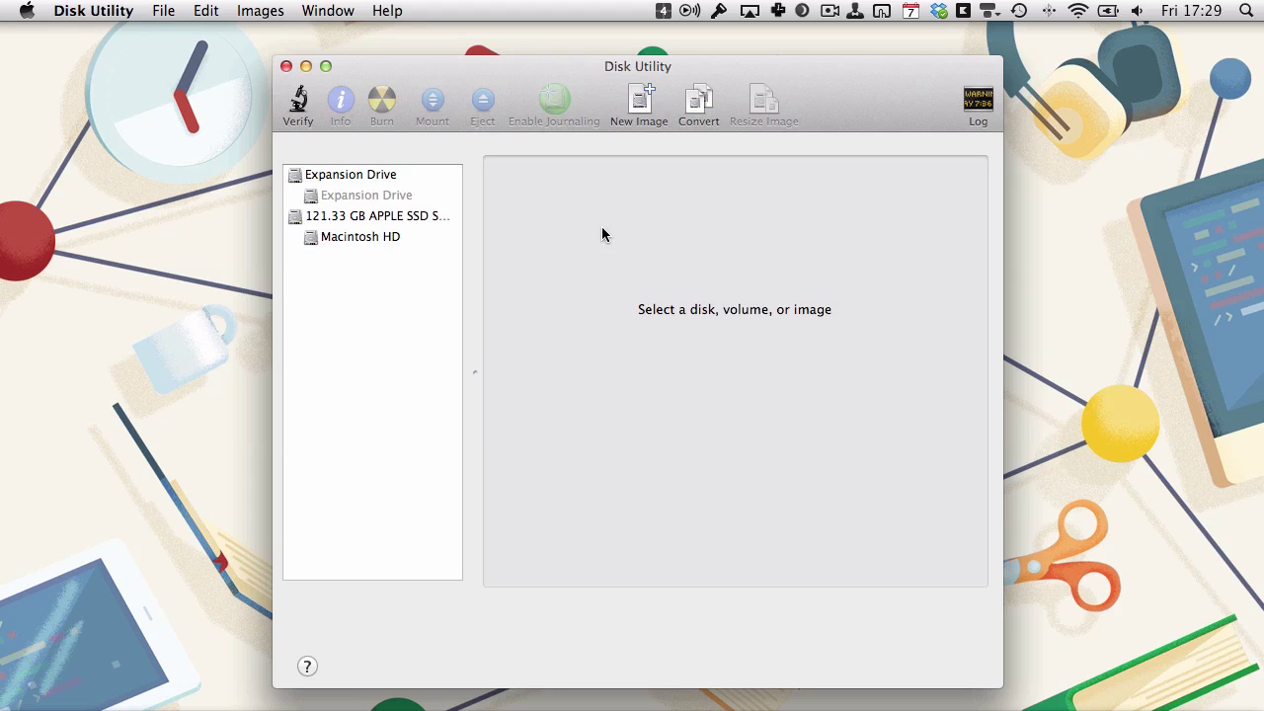
Start a new blank disk image, naming both the file and the volume Vault.
{"action": "left_click", "coordinate": [638, 101]}
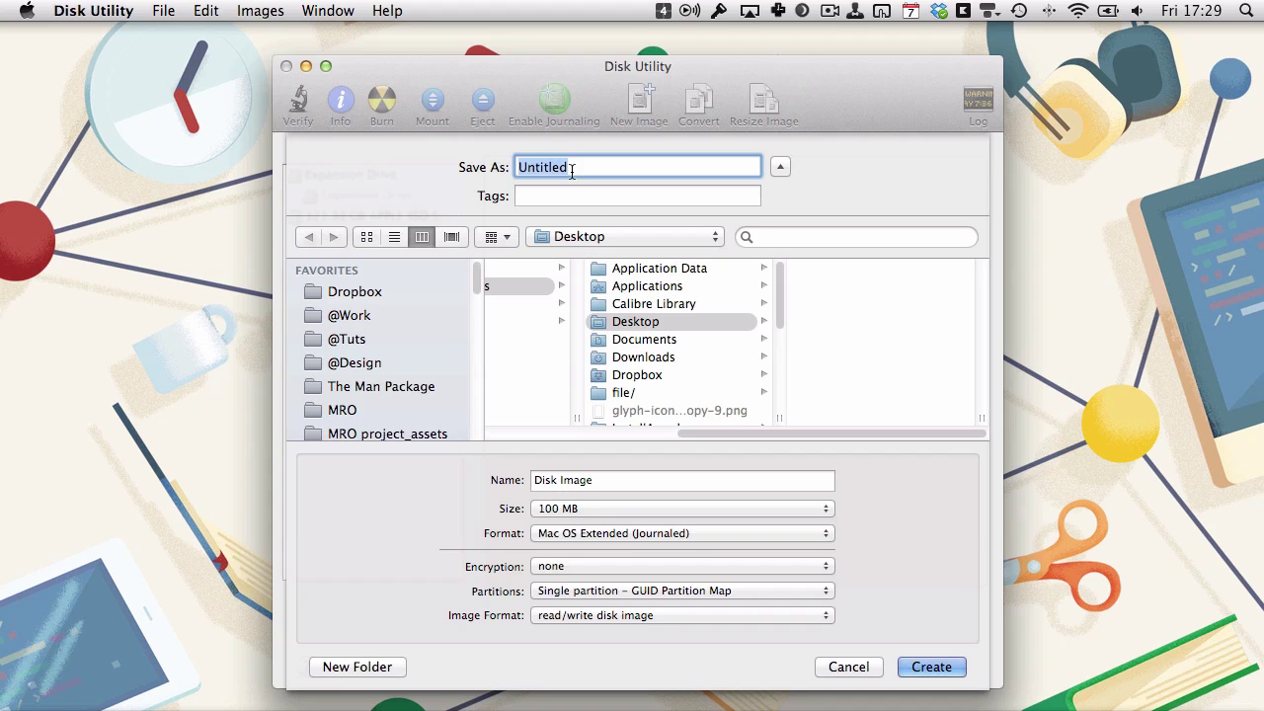
{"action": "type", "text": "Vault"}
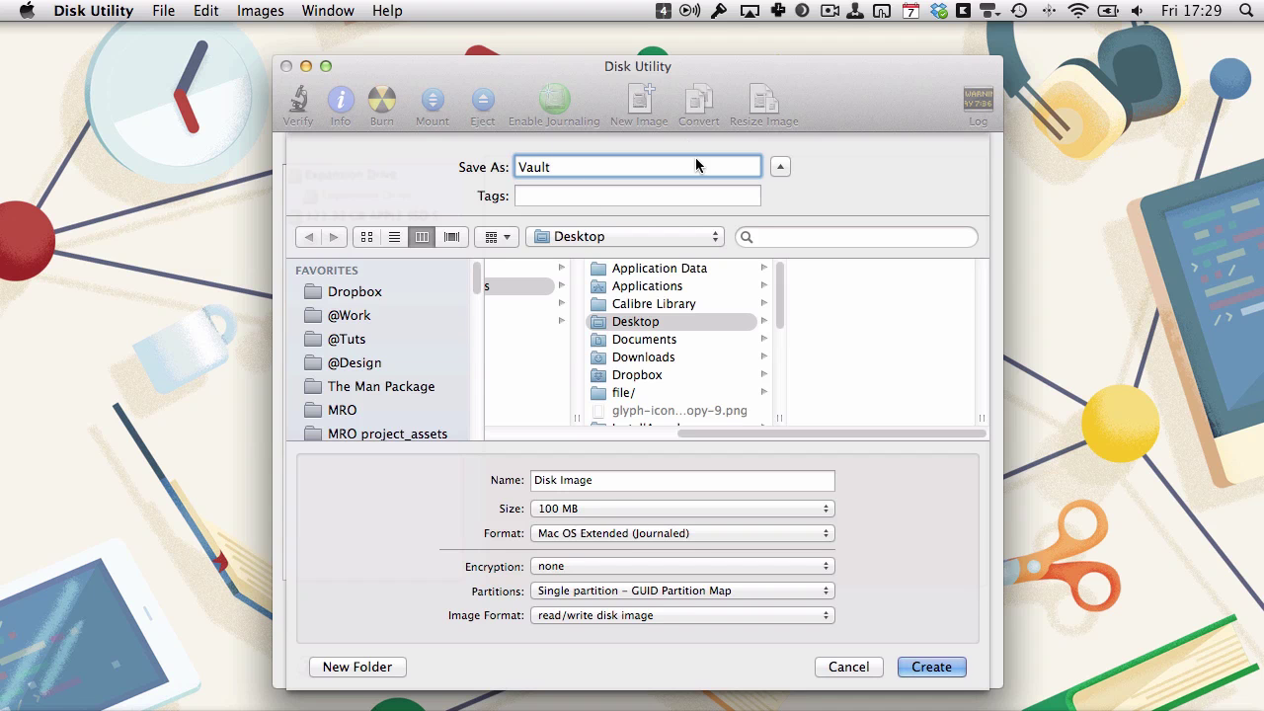
{"action": "triple_click", "coordinate": [579, 482]}
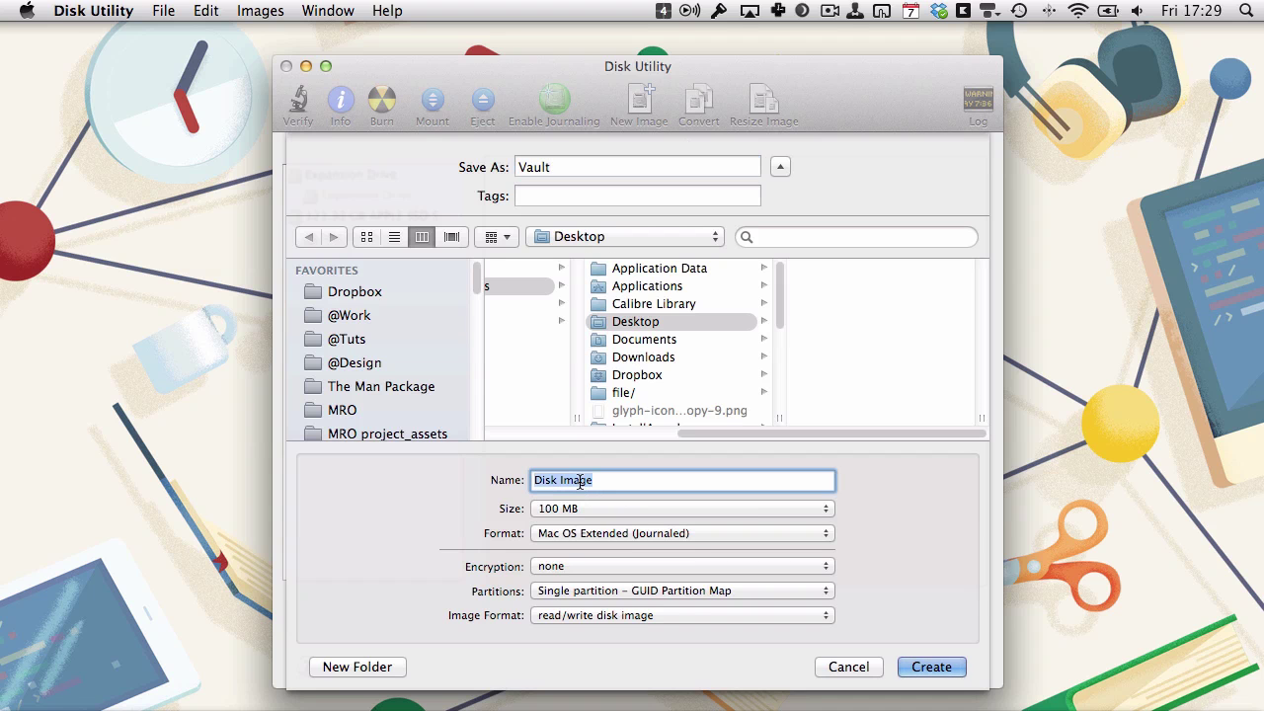
{"action": "type", "text": "Vault"}
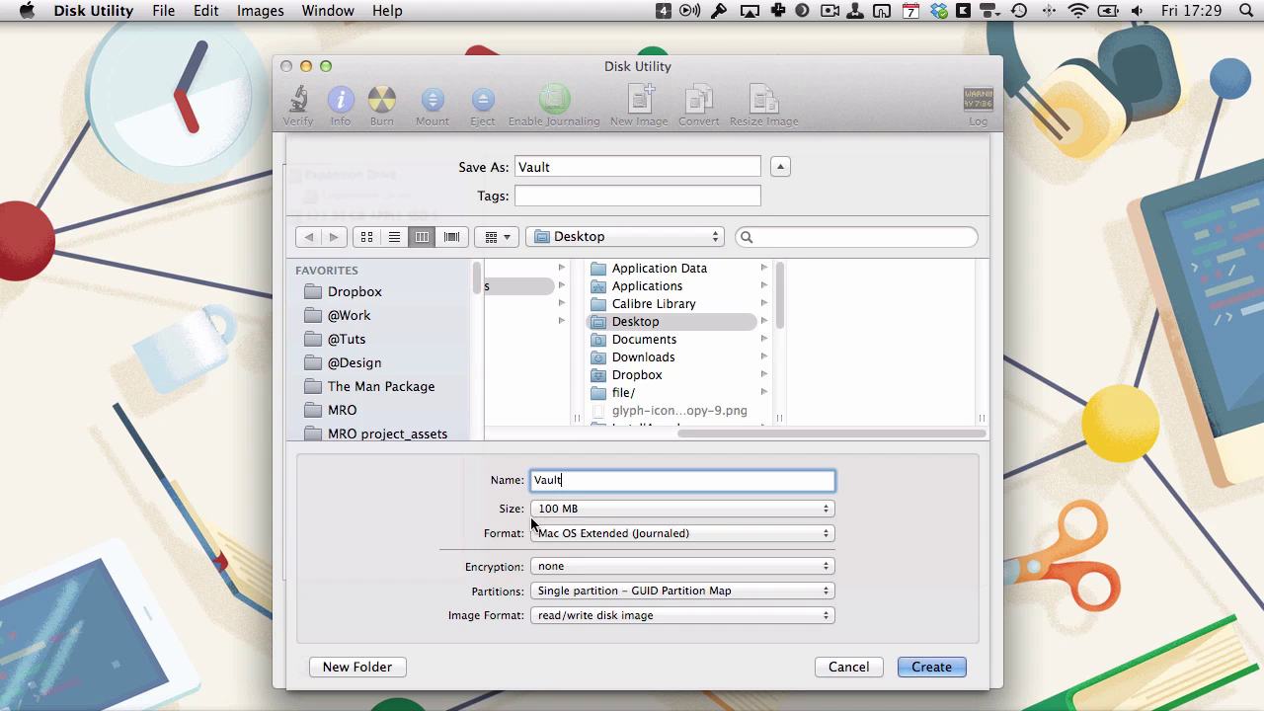
Keep the size at 100 MB, with 128-bit AES encryption and sparse disk image format.
{"action": "left_click", "coordinate": [570, 508]}
{"action": "left_click", "coordinate": [570, 508]}
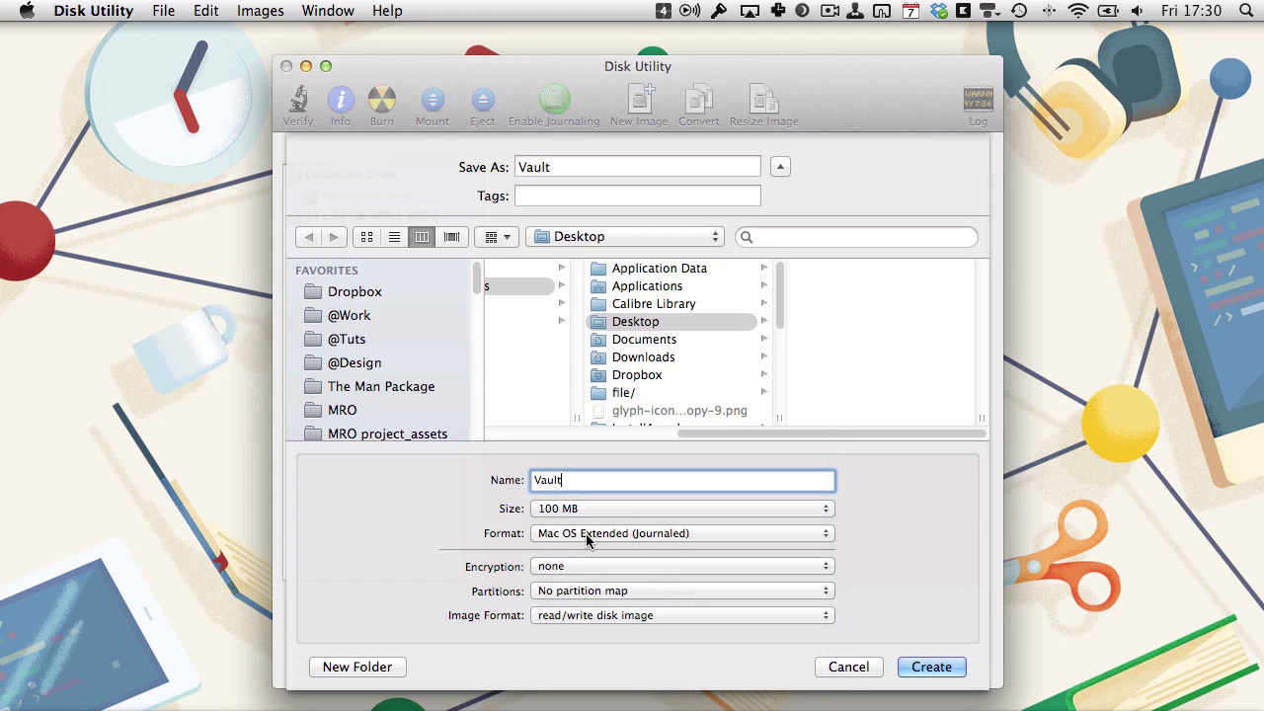
{"action": "left_click", "coordinate": [596, 564]}
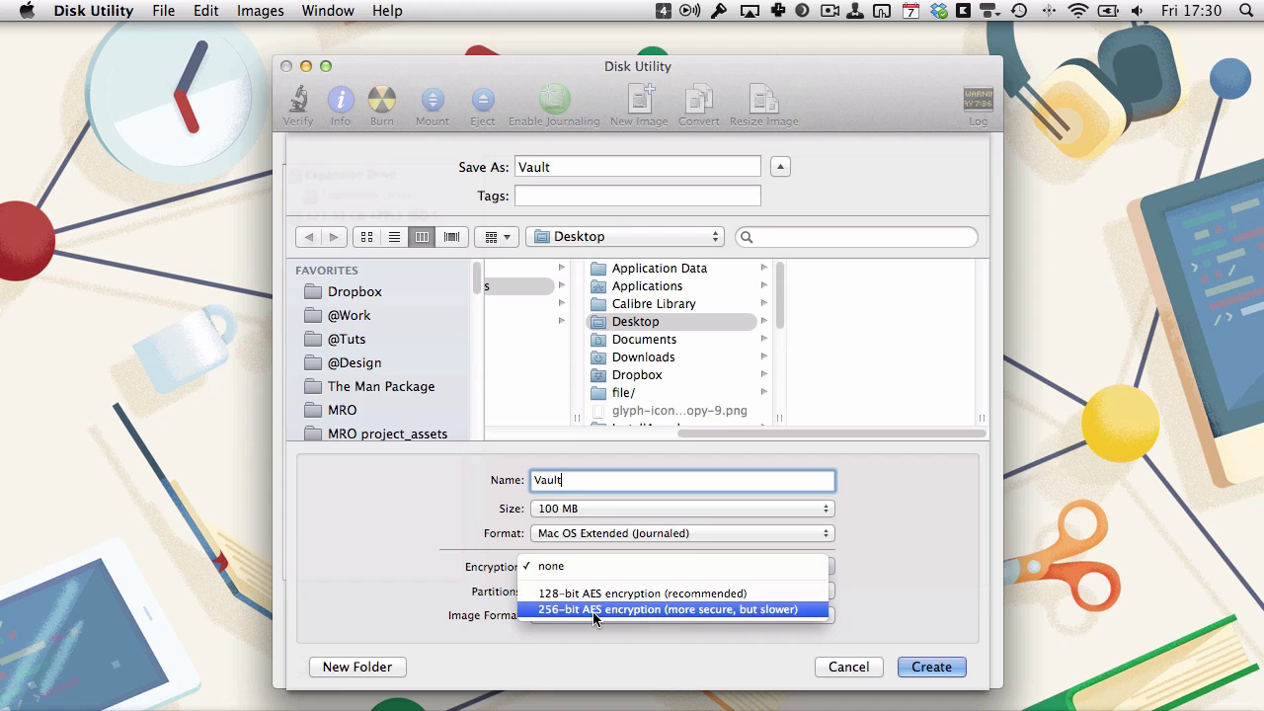
{"action": "left_click", "coordinate": [726, 593]}
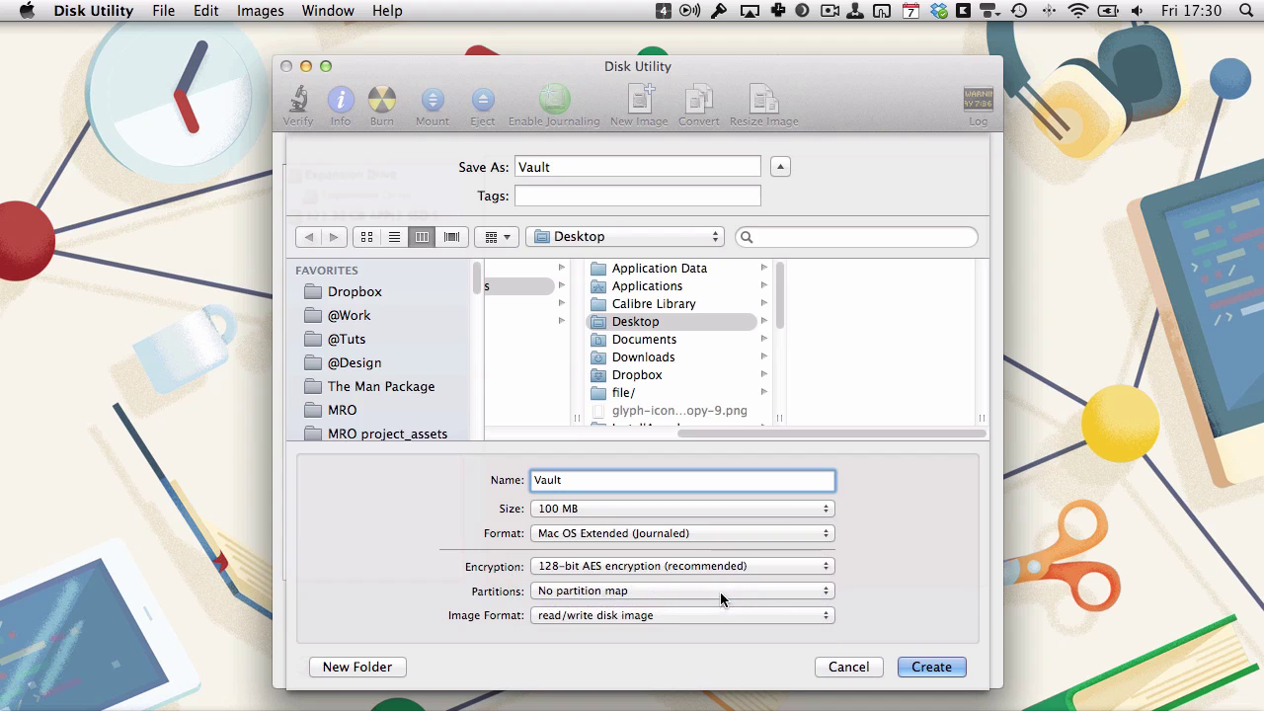
{"action": "left_click", "coordinate": [599, 614]}
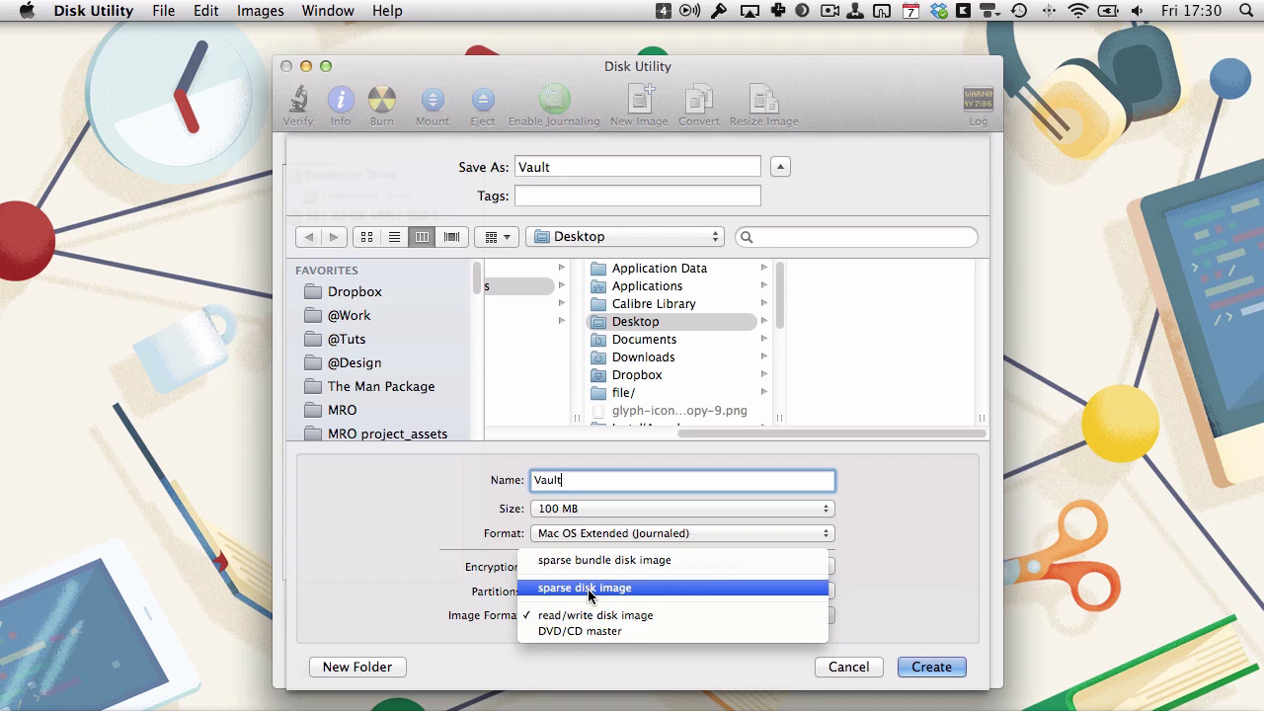
{"action": "left_click", "coordinate": [588, 591]}
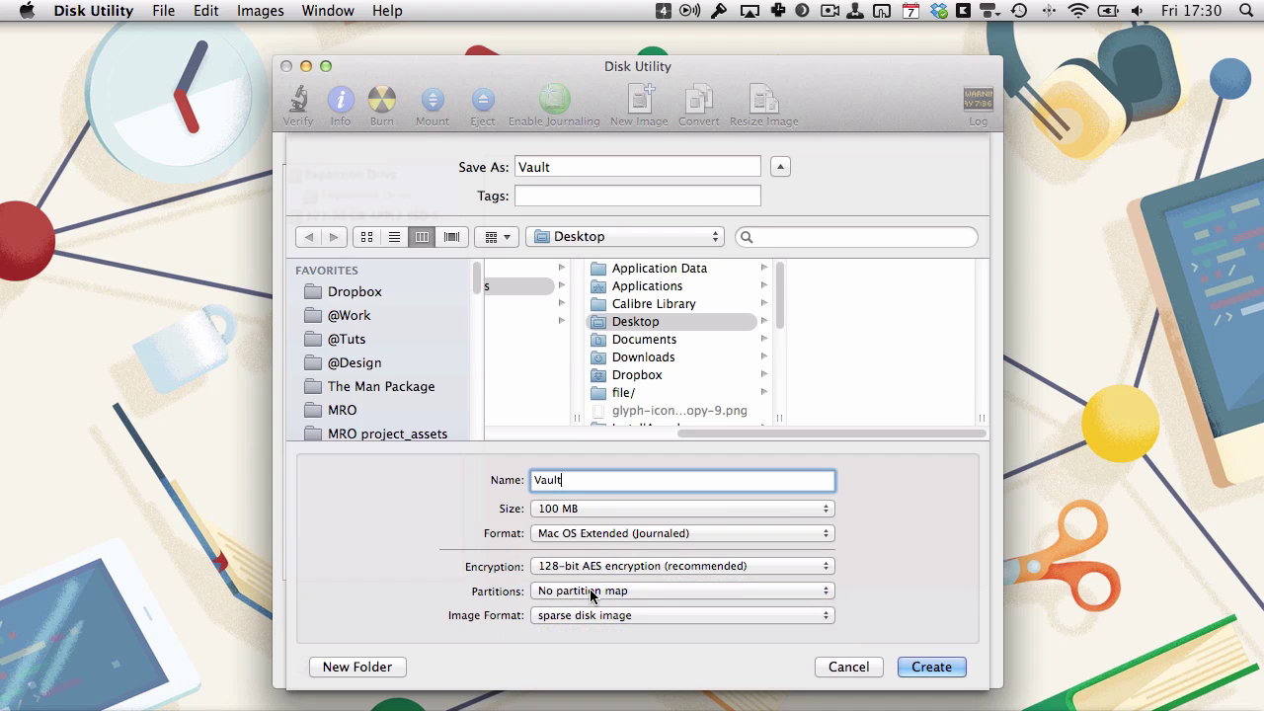
Create Vault.sparseimage with a password that is not remembered in the keychain.
{"action": "left_click", "coordinate": [928, 668]}
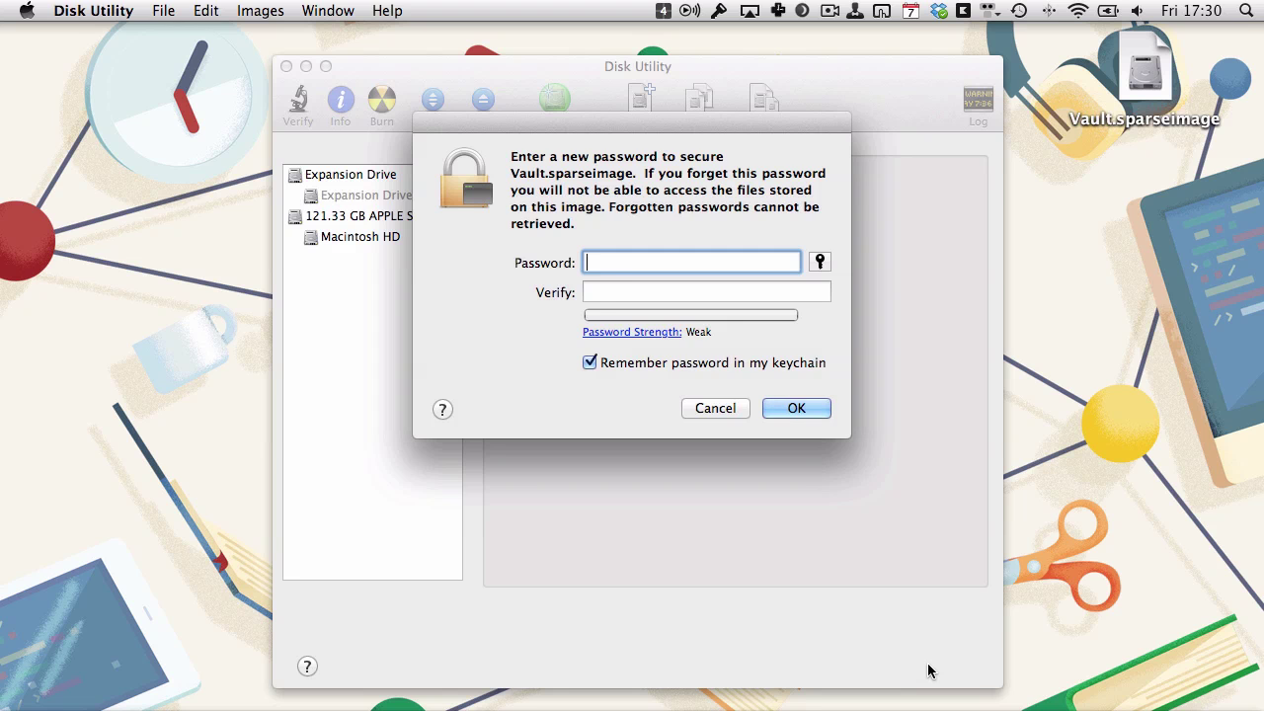
{"action": "type", "text": "••••••"}
{"action": "key", "text": "Tab"}
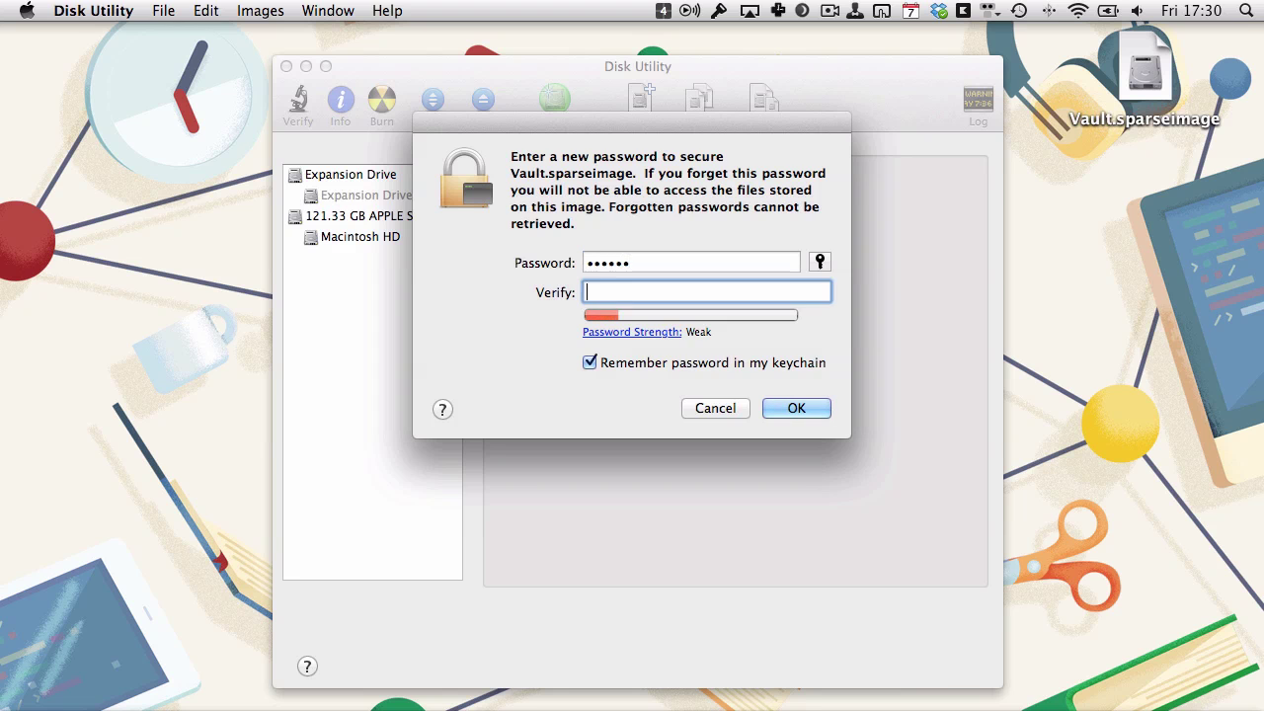
{"action": "type", "text": "•••••"}
{"action": "key", "text": "BackSpace"}
{"action": "key", "text": "BackSpace"}
{"action": "key", "text": "BackSpace"}
{"action": "key", "text": "BackSpace"}
{"action": "key", "text": "BackSpace"}
{"action": "type", "text": "••••••"}
{"action": "left_click", "coordinate": [589, 363]}
{"action": "left_click", "coordinate": [815, 406]}
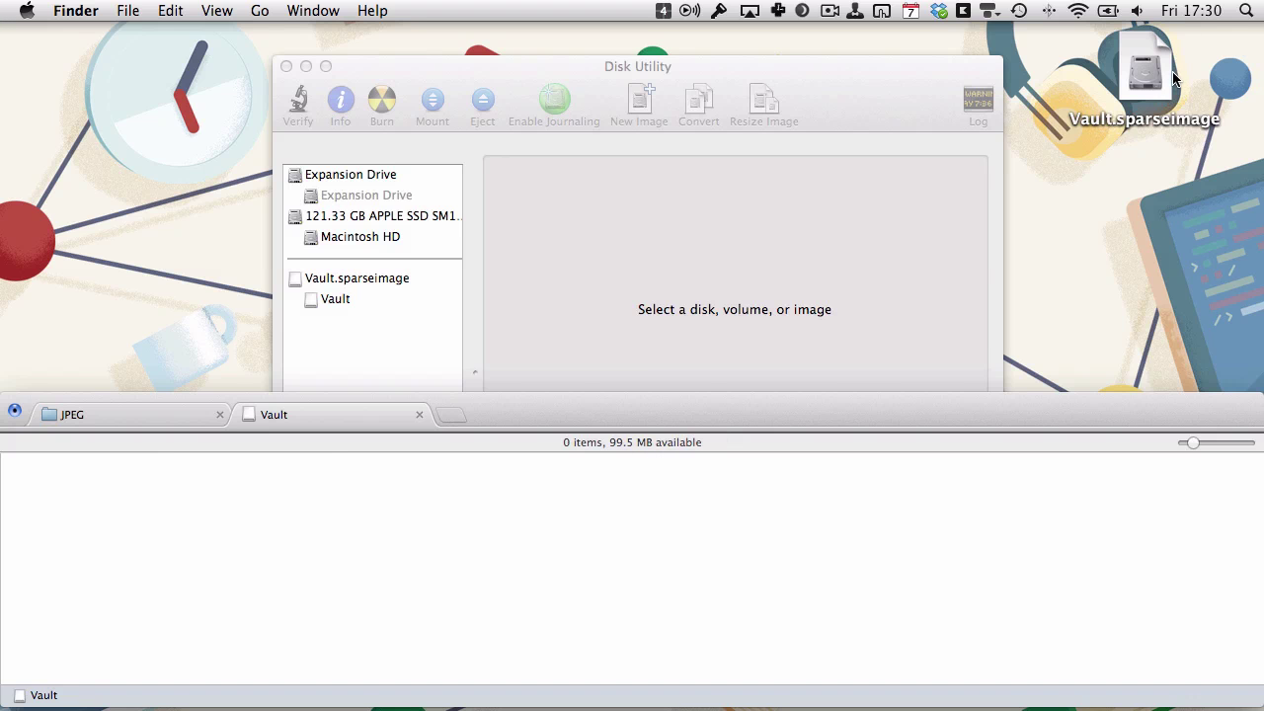
Close the empty Vault window and eject the Vault volume.
{"action": "left_click", "coordinate": [420, 415]}
{"action": "scroll", "coordinate": [41, 637], "scroll_direction": "down", "scroll_amount": 3}
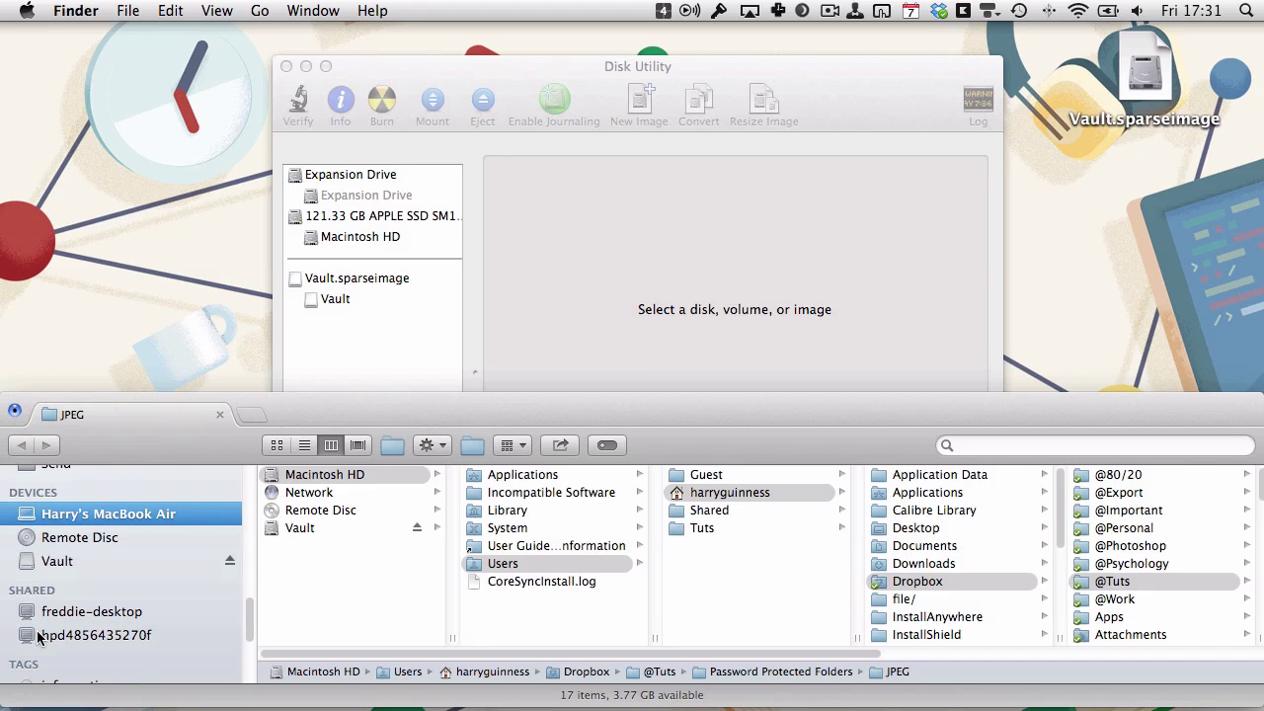
{"action": "left_click", "coordinate": [227, 561]}
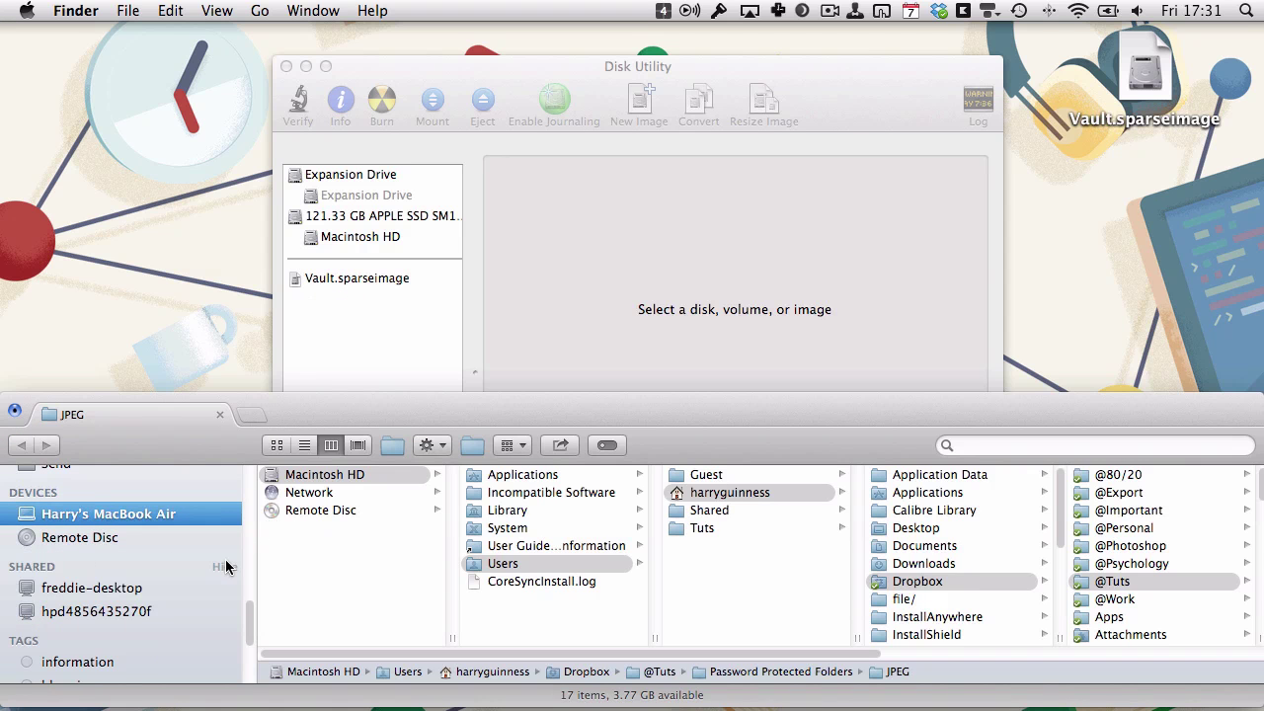
Reopen Vault.sparseimage from the desktop and unlock it with its password.
{"action": "mouse_move", "coordinate": [1254, 9]}
{"action": "left_click", "coordinate": [1142, 87]}
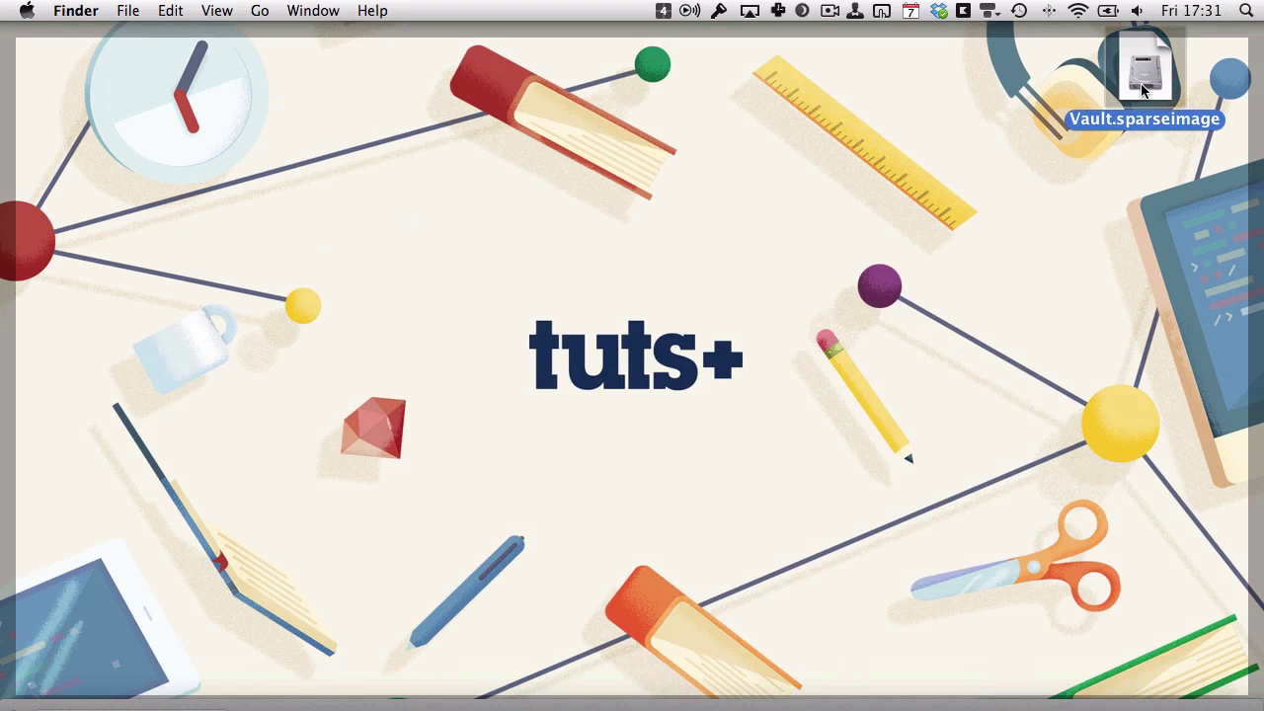
{"action": "double_click", "coordinate": [1142, 87]}
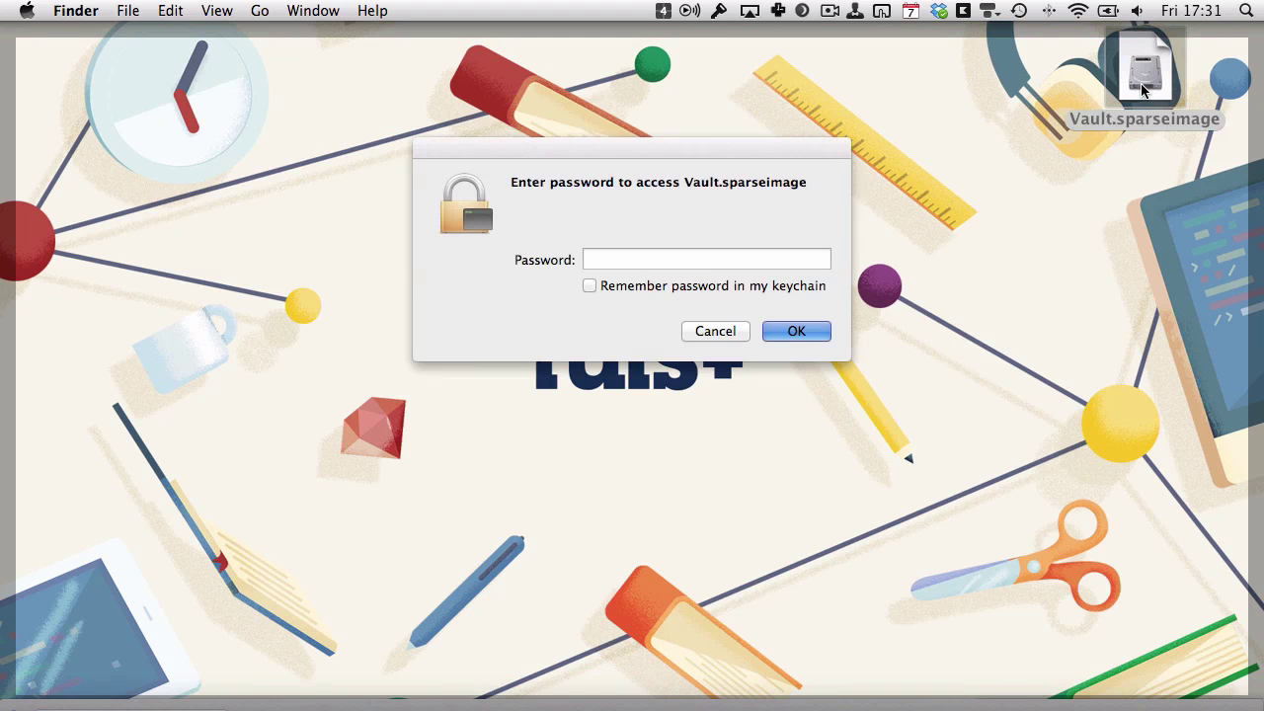
{"action": "type", "text": "•••••••"}
{"action": "key", "text": "Return"}
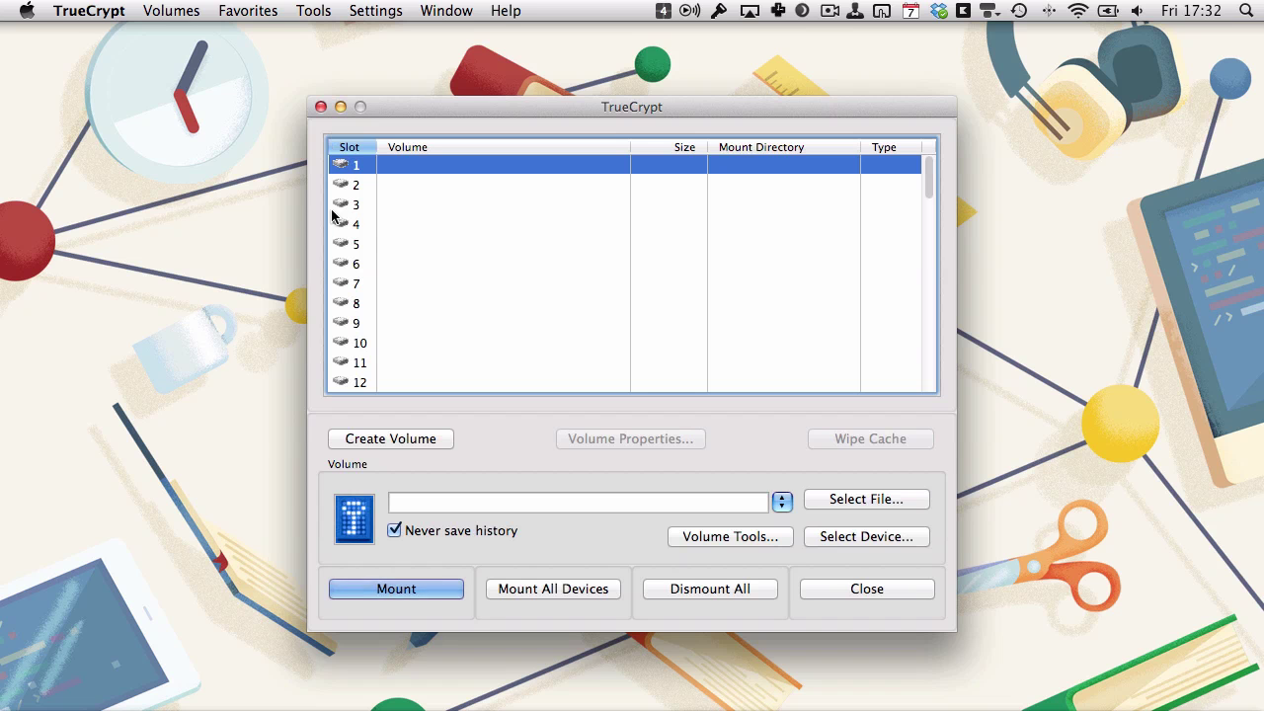
Begin a new TrueCrypt volume and choose to create an encrypted file container.
{"action": "left_click", "coordinate": [381, 440]}
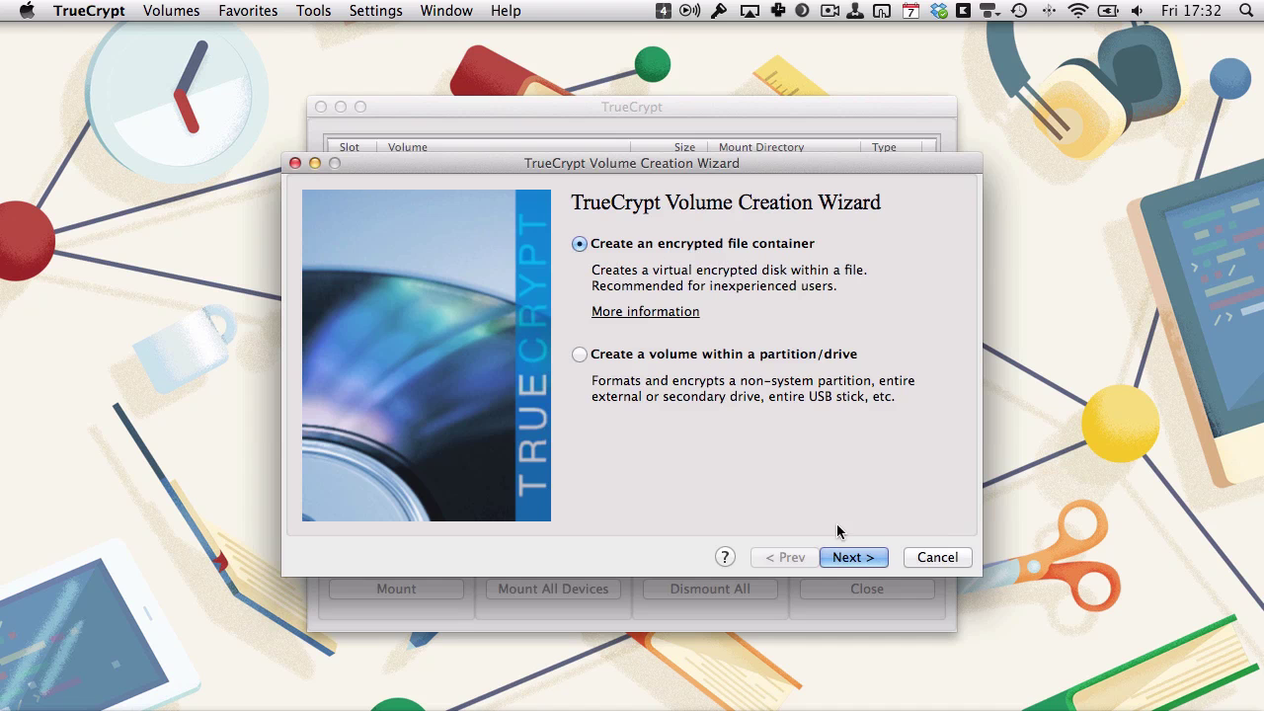
{"action": "left_click", "coordinate": [842, 559]}
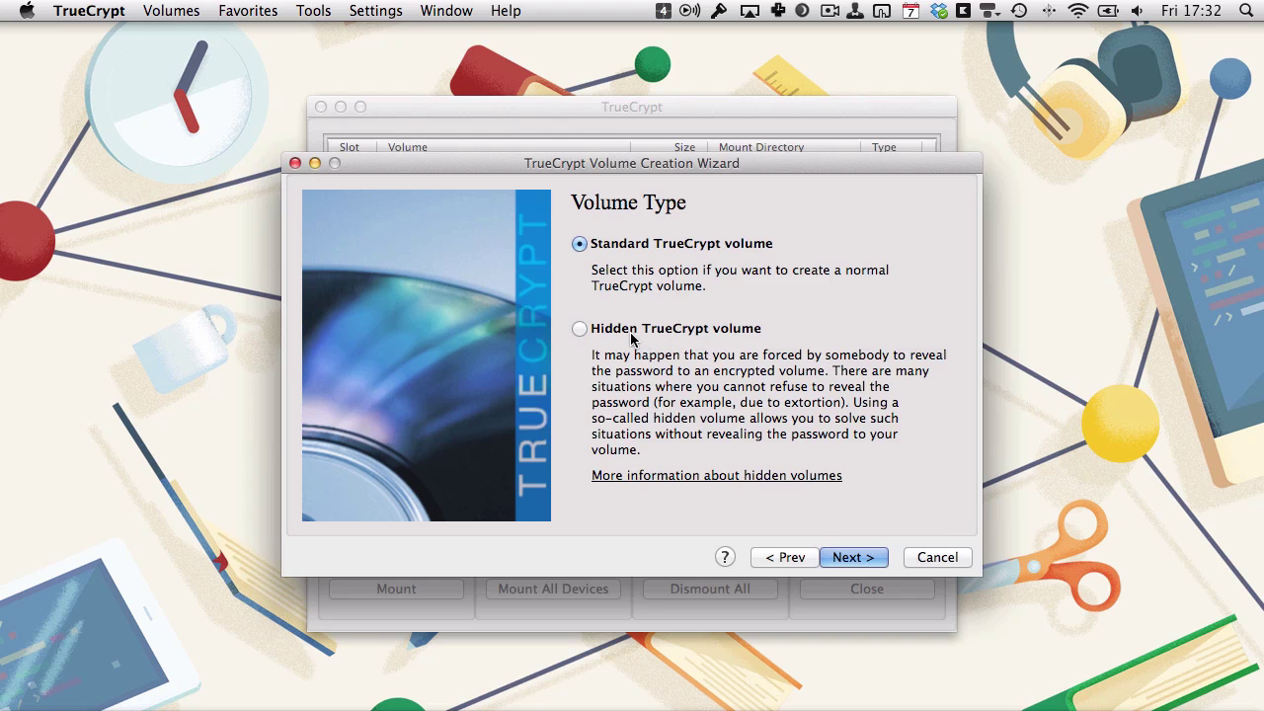
Keep a standard volume and save its container file as selfie.jpg on the Desktop.
{"action": "left_click", "coordinate": [854, 558]}
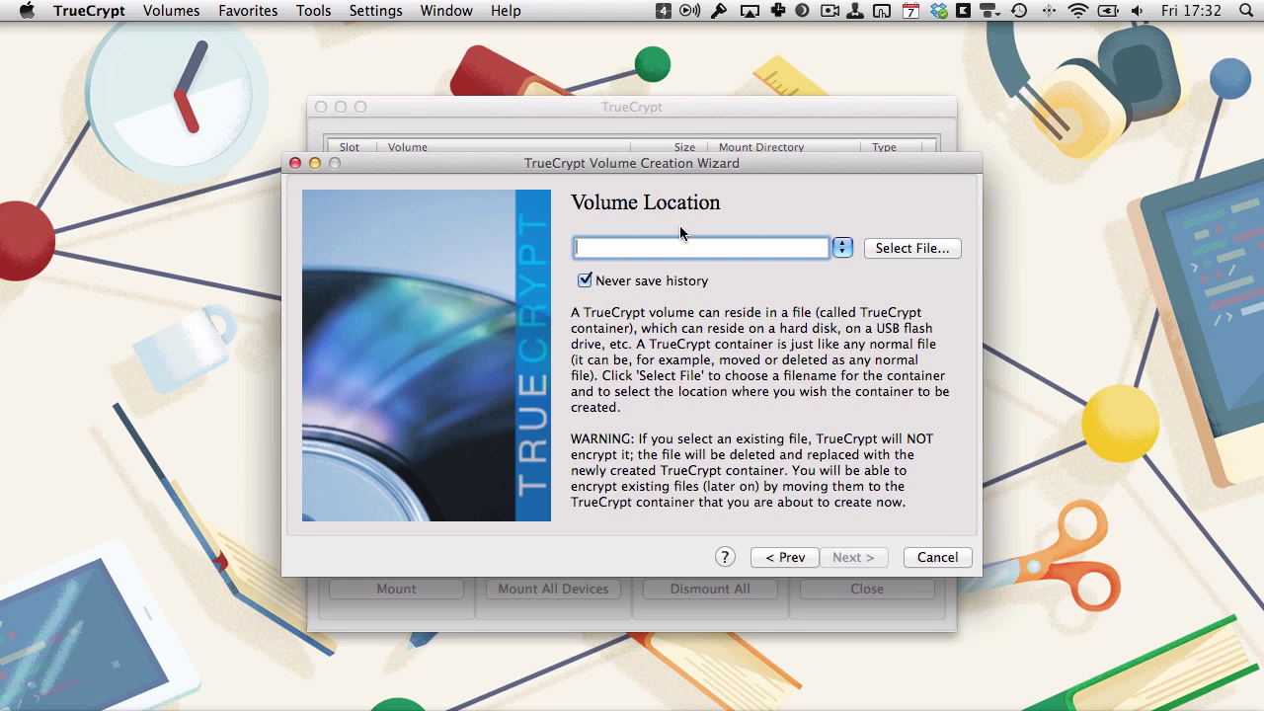
{"action": "left_click", "coordinate": [902, 249]}
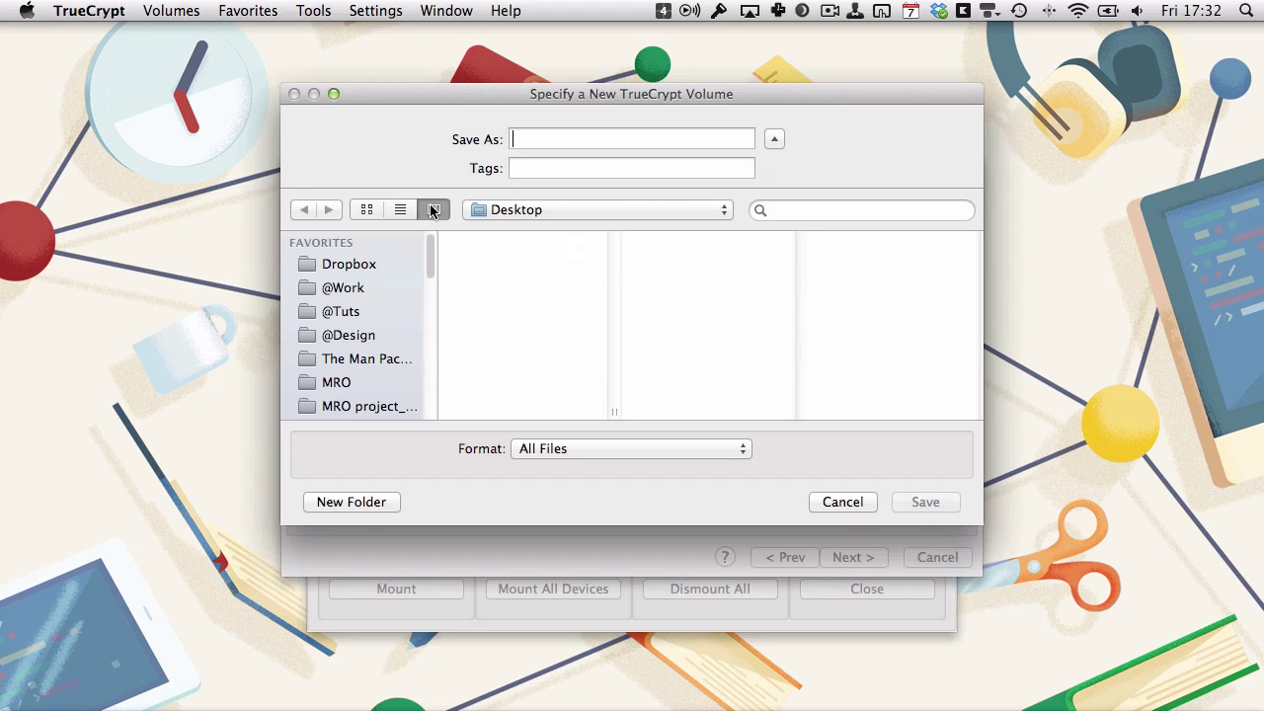
{"action": "type", "text": "s"}
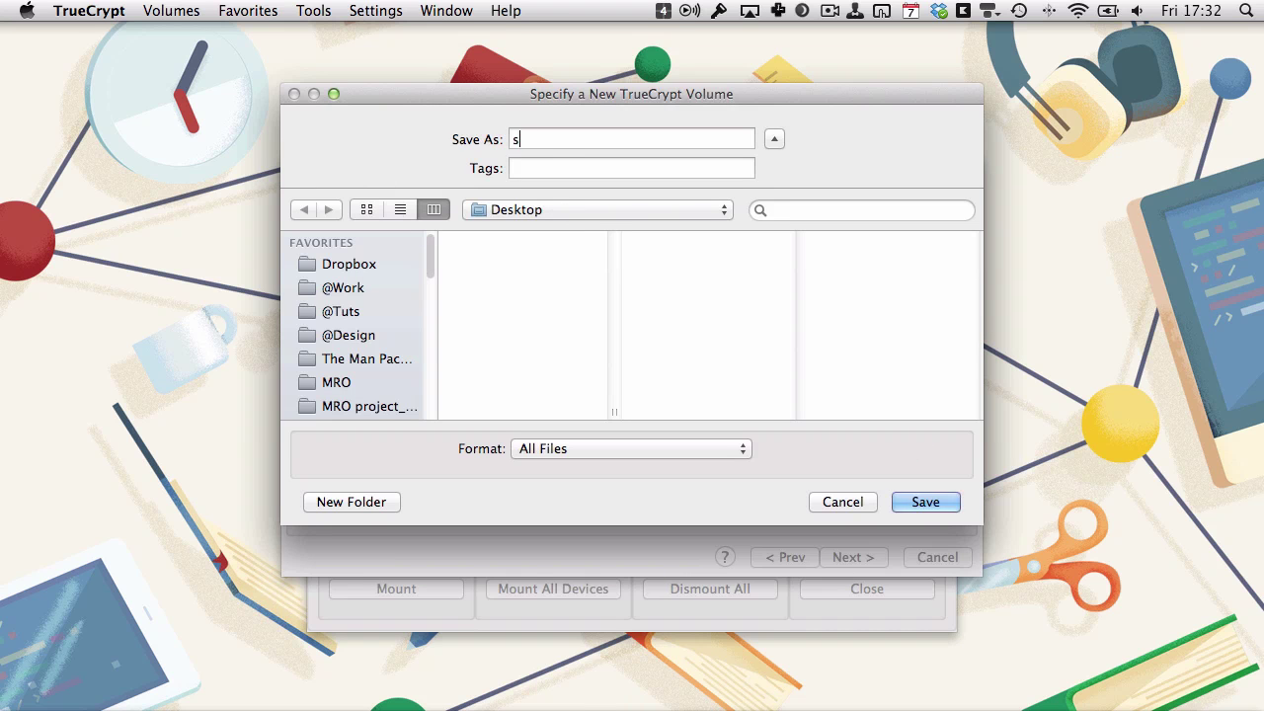
{"action": "type", "text": "elfie.jpg"}
{"action": "left_click", "coordinate": [925, 502]}
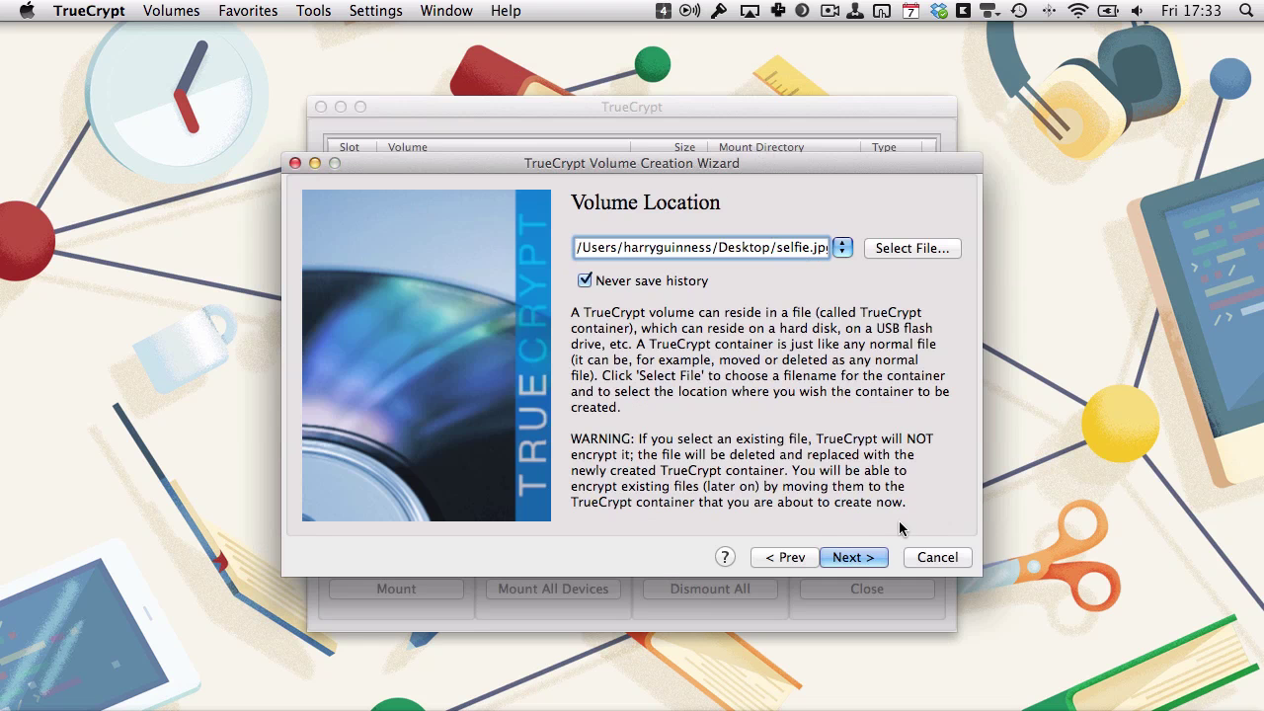
Keep AES as the encryption algorithm and enter 100 MB as the container size.
{"action": "left_click", "coordinate": [853, 559]}
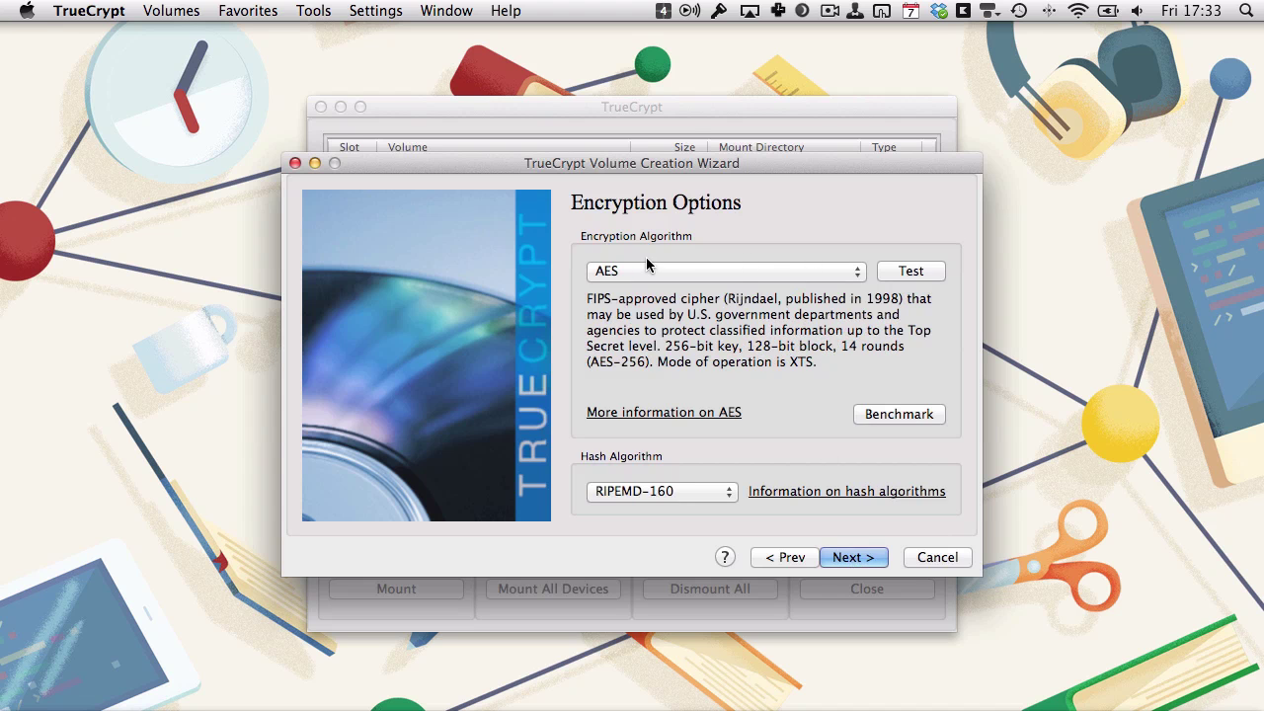
{"action": "left_click", "coordinate": [732, 279]}
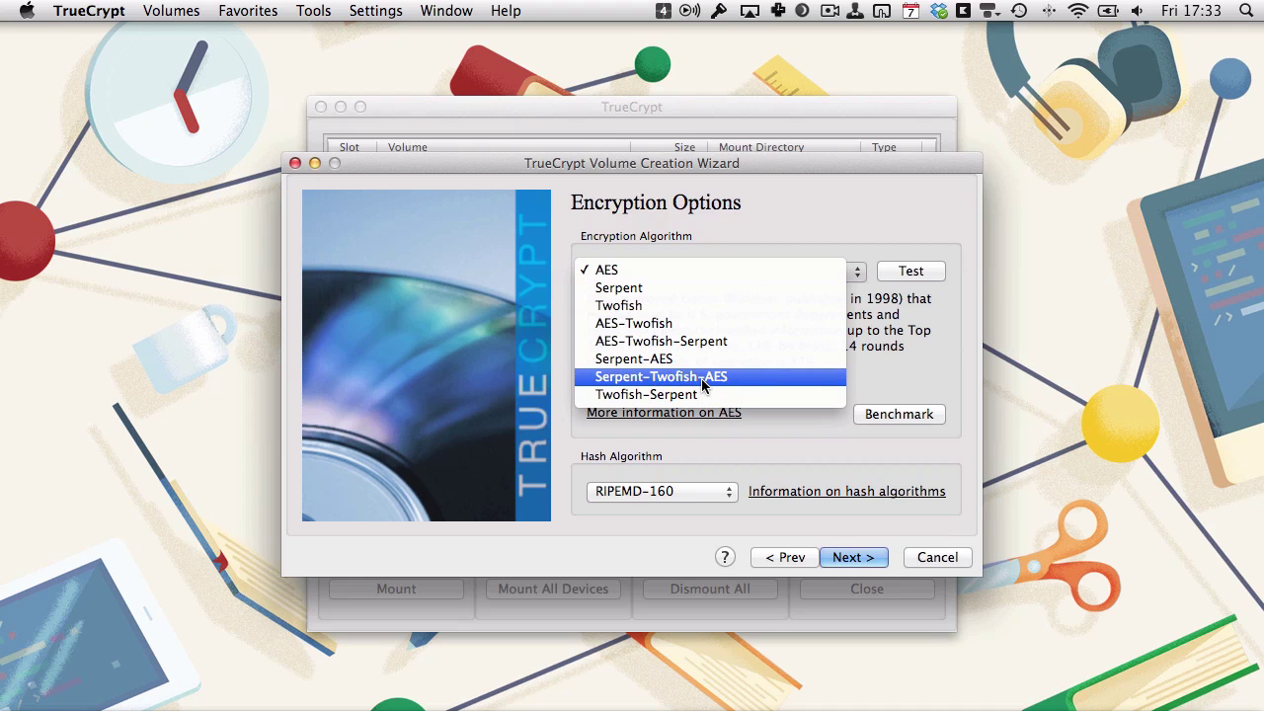
{"action": "left_click", "coordinate": [643, 268]}
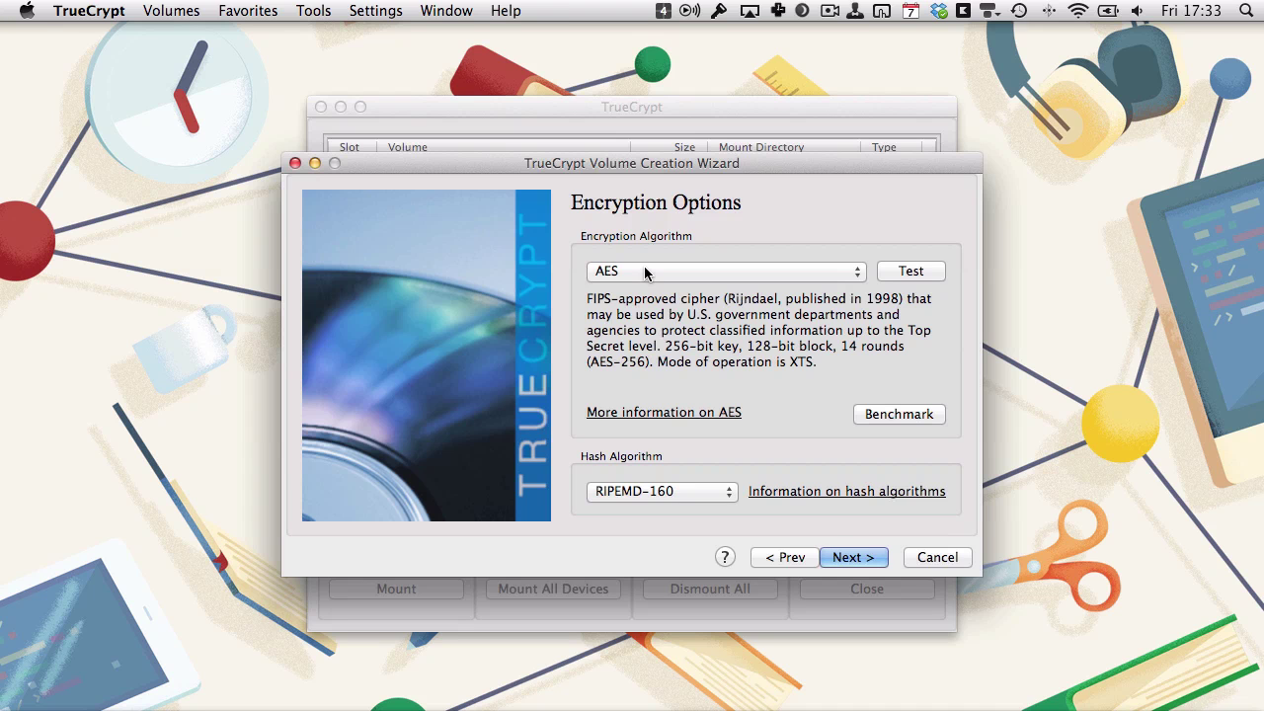
{"action": "left_click", "coordinate": [844, 561]}
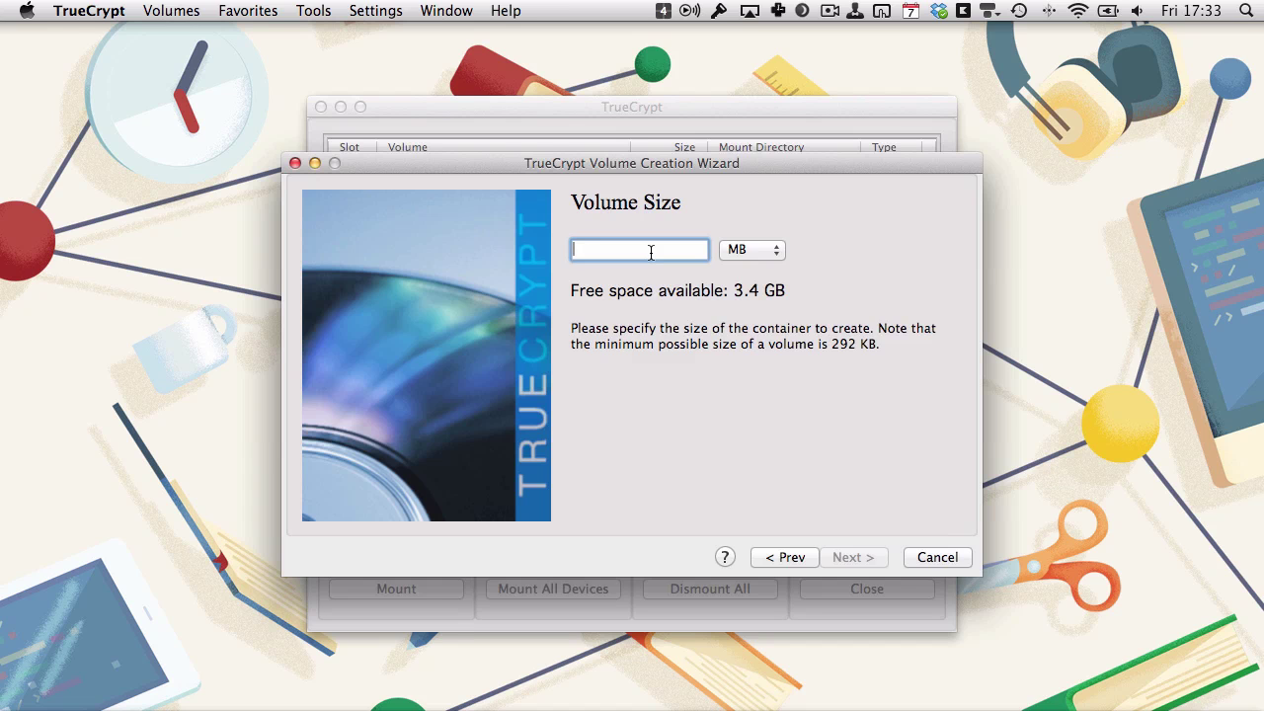
{"action": "type", "text": "100"}
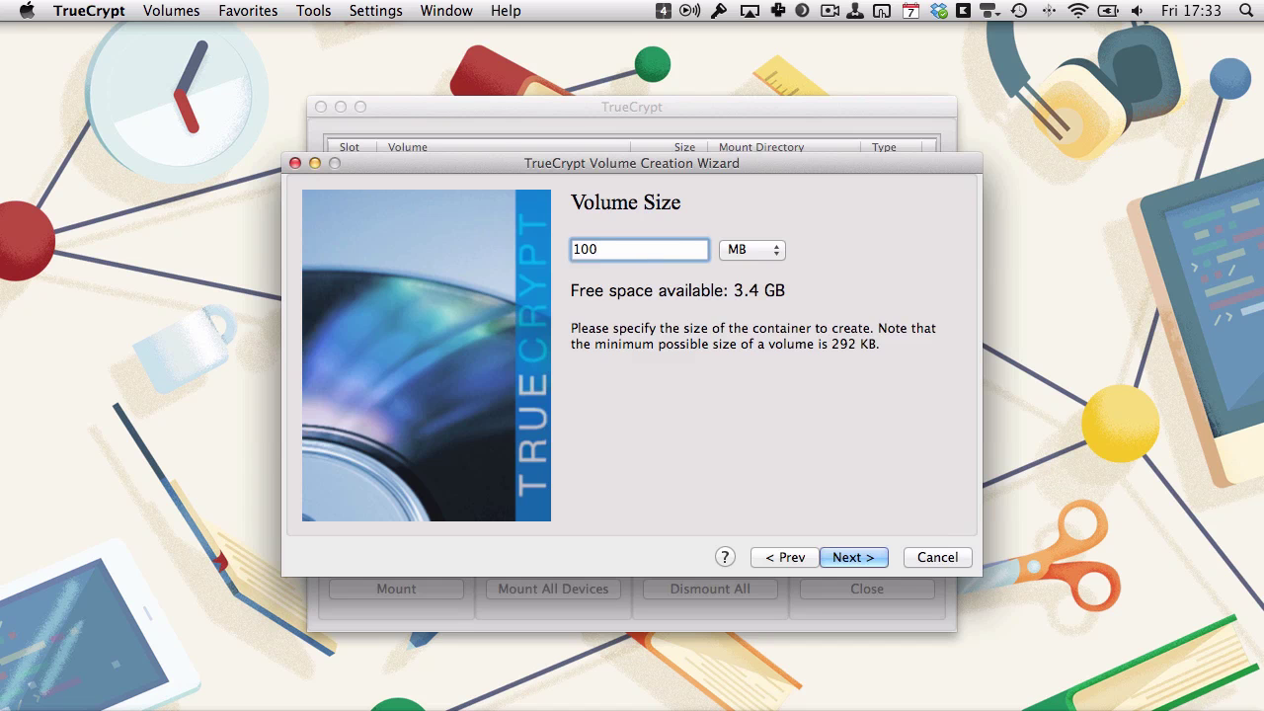
Confirm the 100 MB size, enter the volume password, and accept the short-password warning.
{"action": "left_click", "coordinate": [849, 558]}
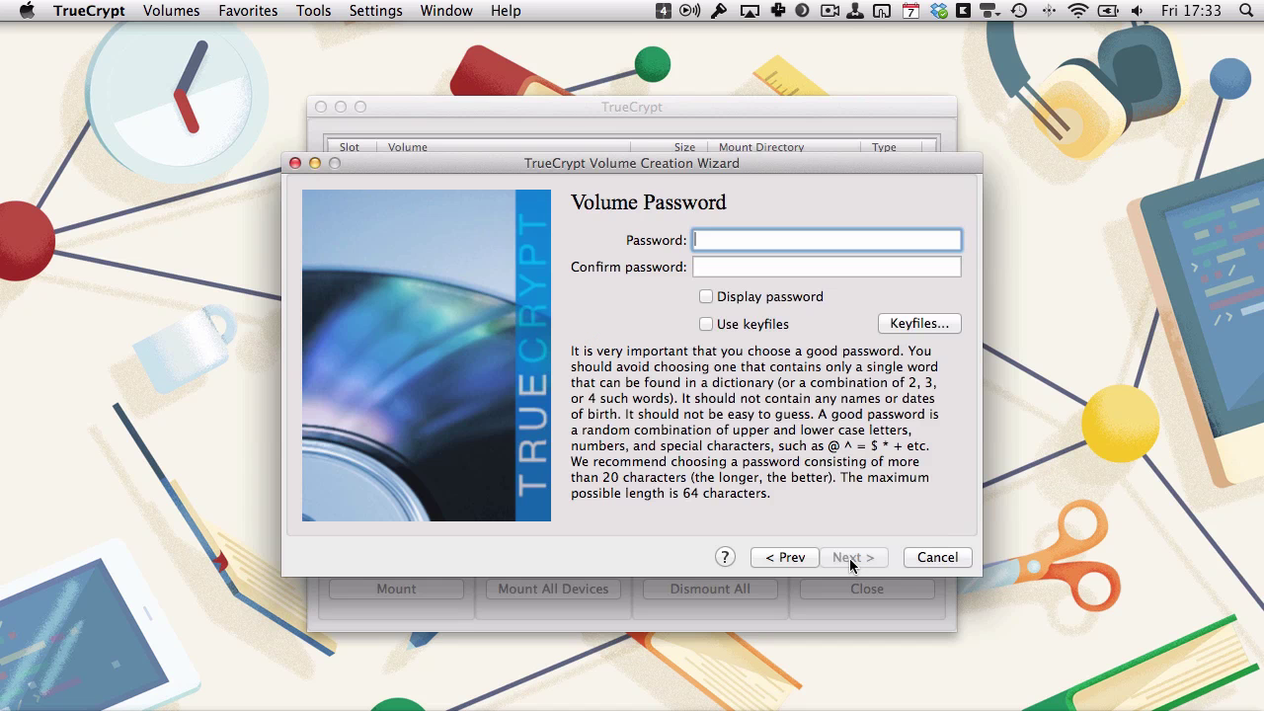
{"action": "left_click", "coordinate": [747, 266]}
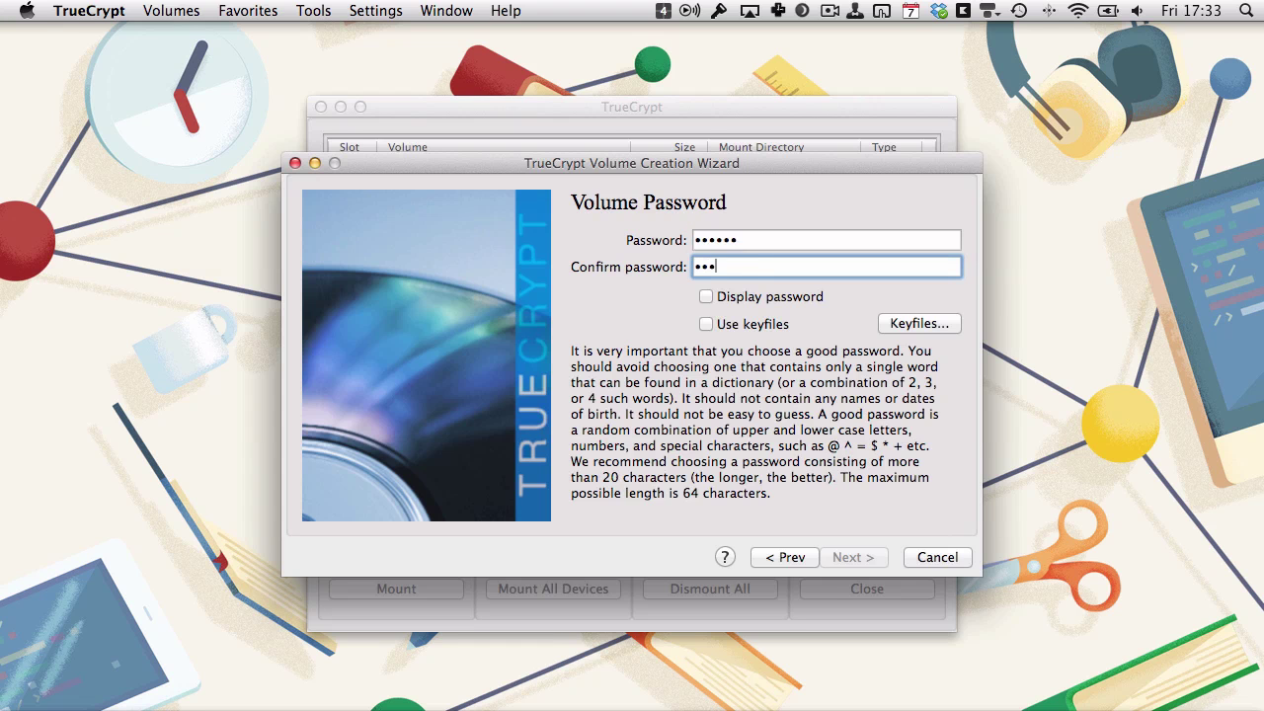
{"action": "type", "text": "123456"}
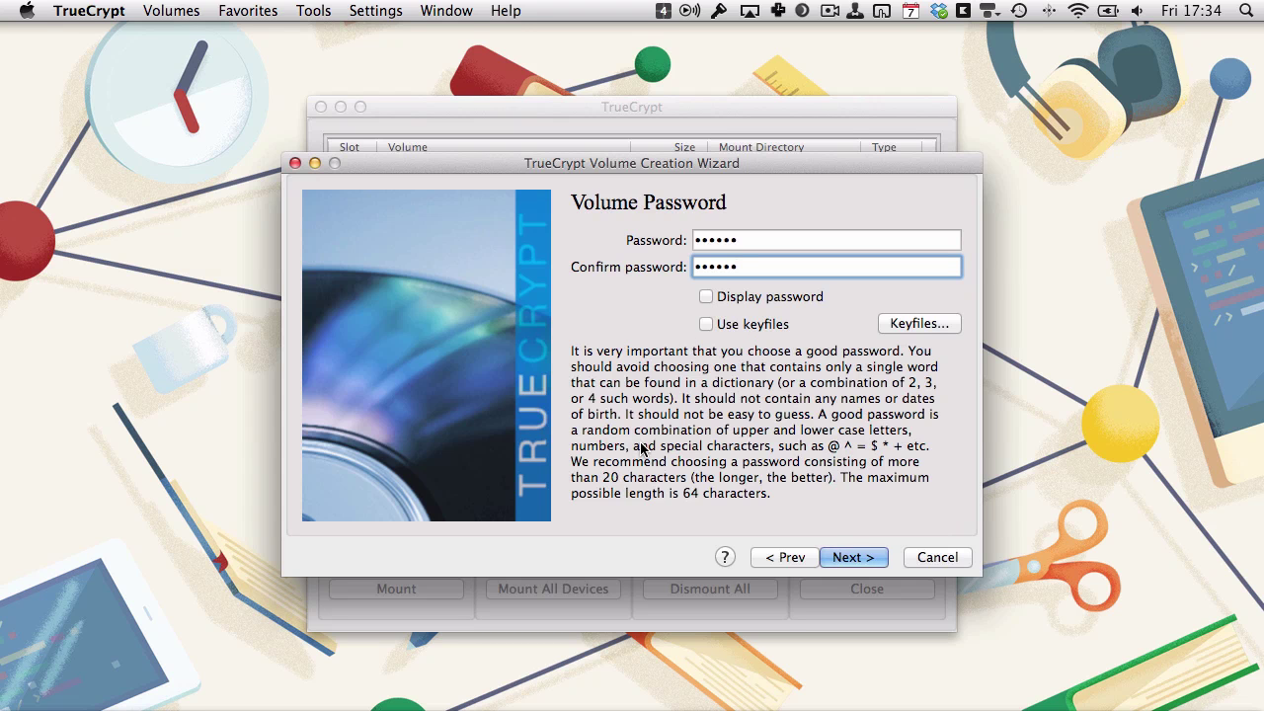
{"action": "left_click", "coordinate": [837, 559]}
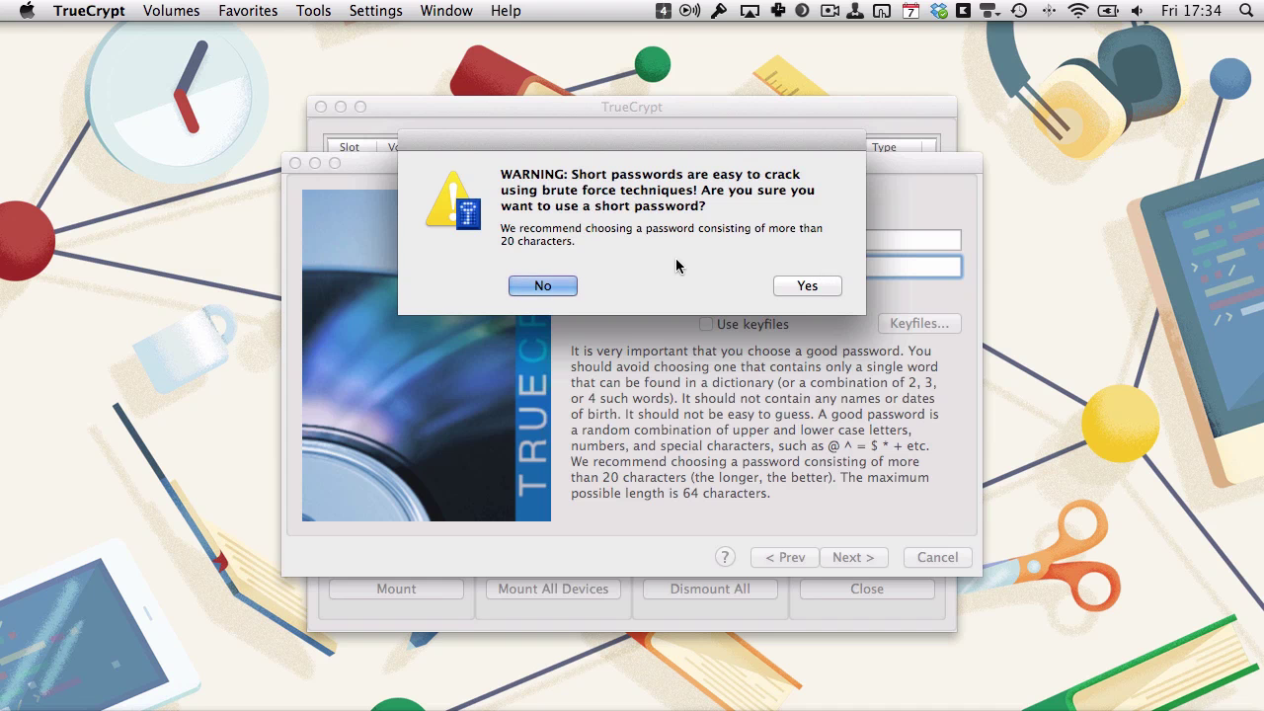
{"action": "left_click", "coordinate": [808, 286]}
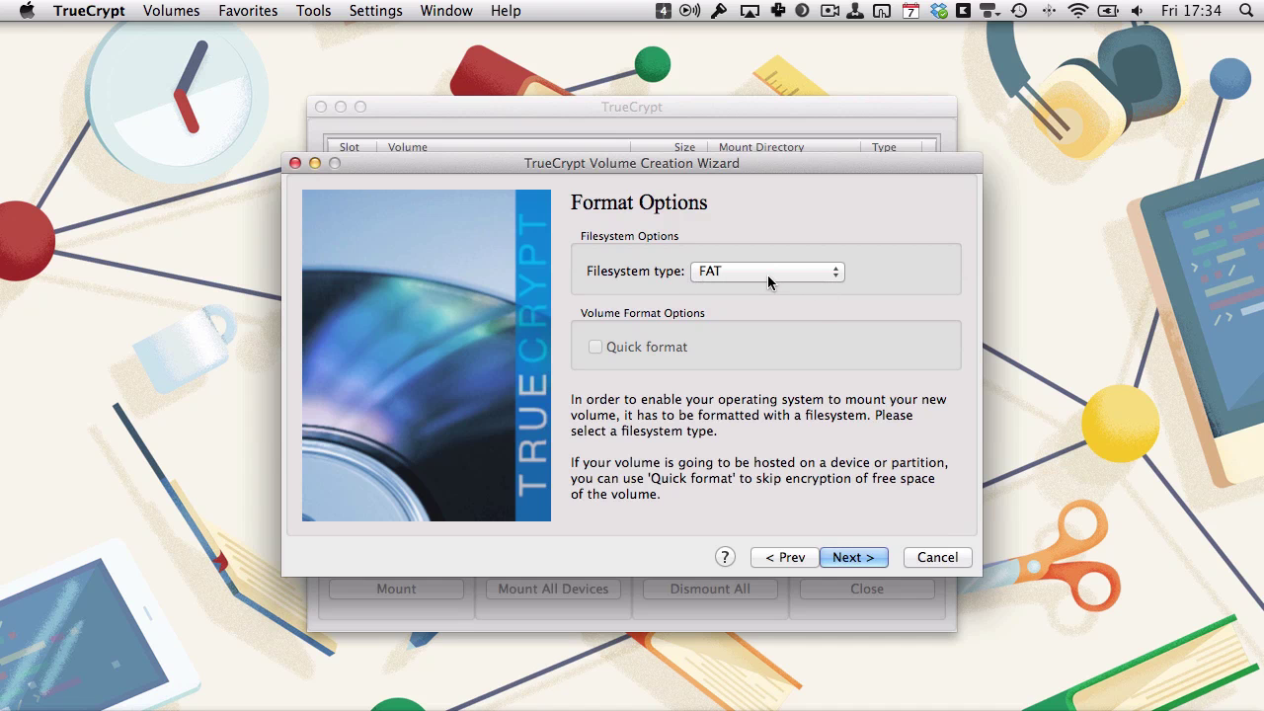
Choose the Mac OS Extended filesystem and mount the volume only on Mac OS X.
{"action": "left_click", "coordinate": [768, 276]}
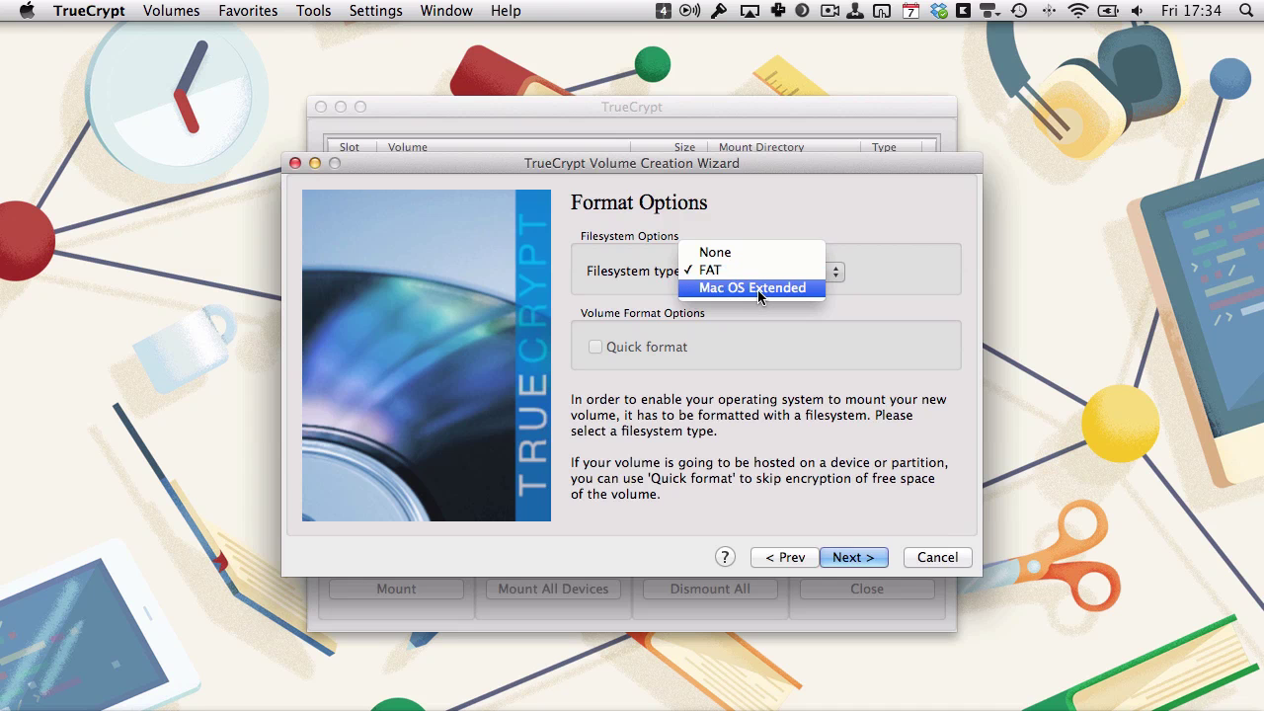
{"action": "key", "text": "Escape"}
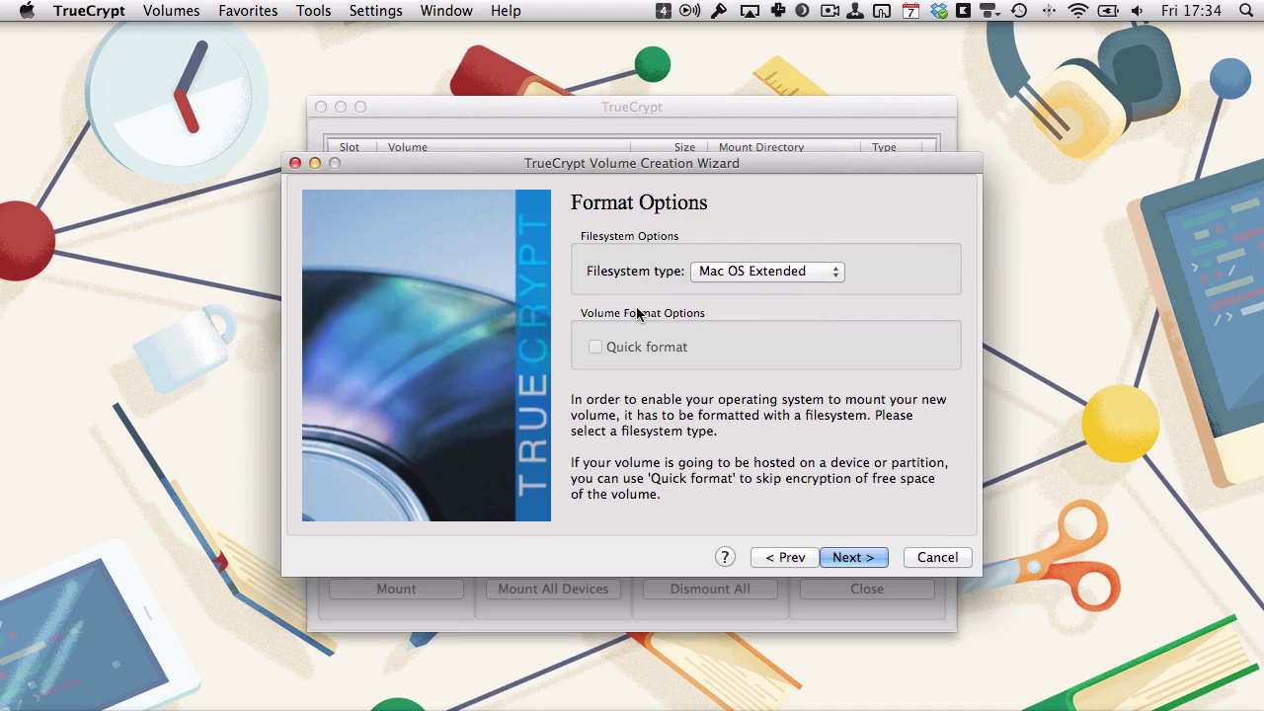
{"action": "left_click", "coordinate": [860, 558]}
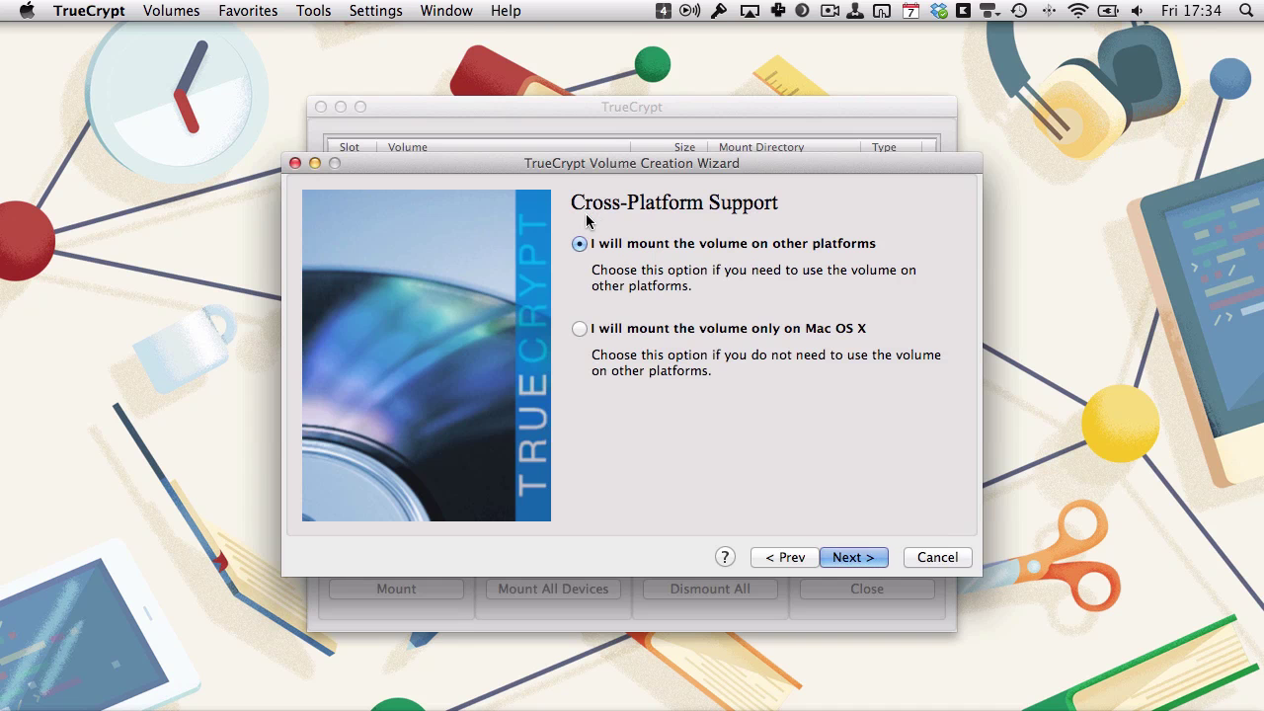
{"action": "left_click", "coordinate": [580, 329]}
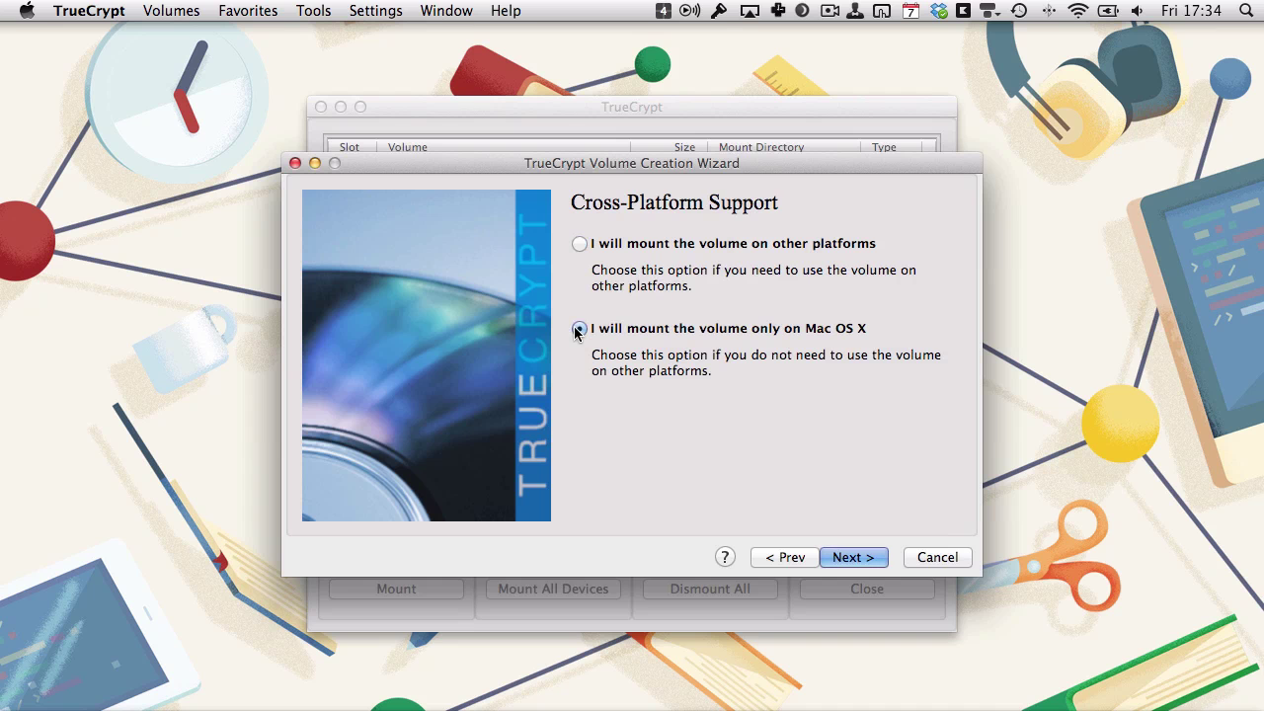
{"action": "left_click", "coordinate": [866, 558]}
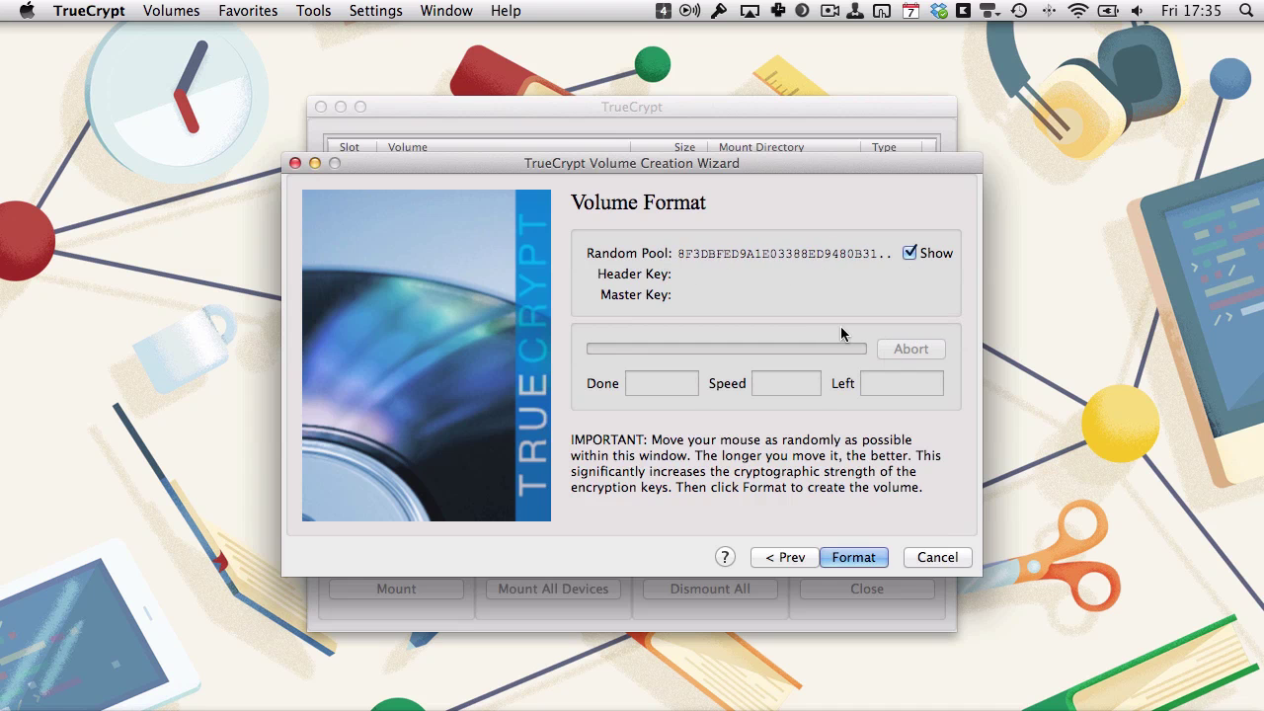
Format the selfie.jpg volume, dismiss the success message, and exit the wizard.
{"action": "left_click", "coordinate": [862, 558]}
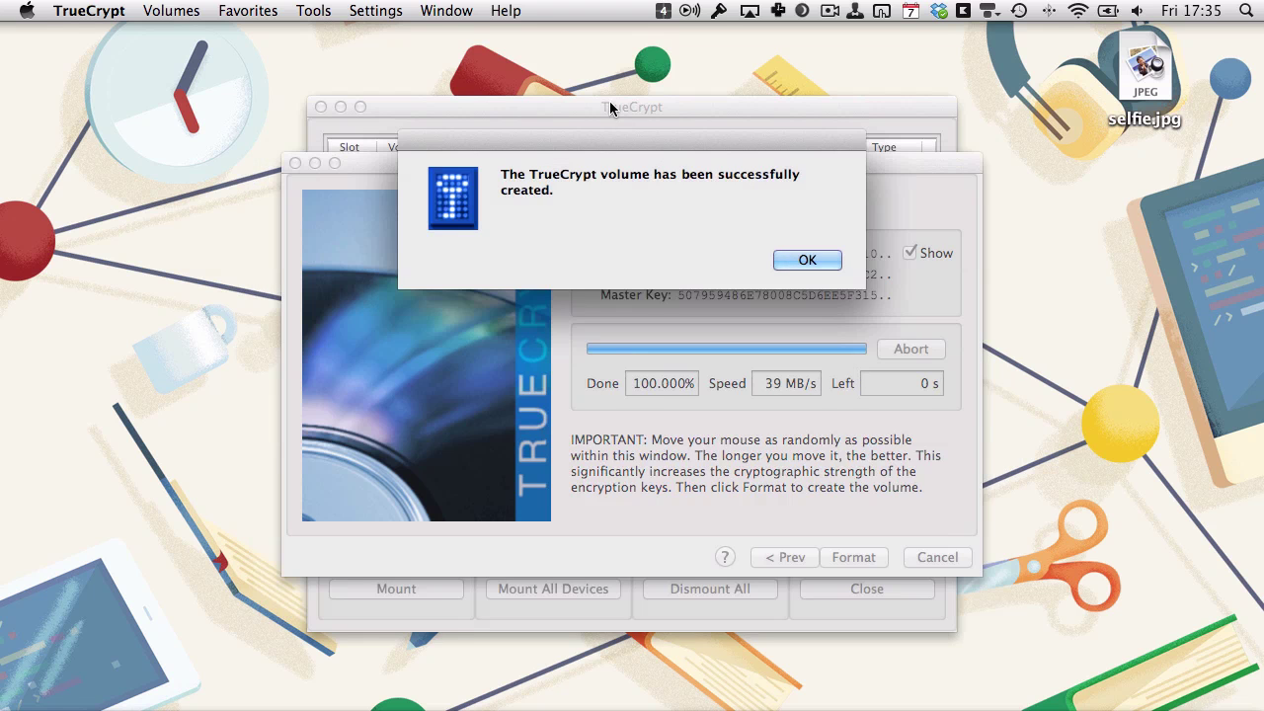
{"action": "left_click", "coordinate": [804, 260]}
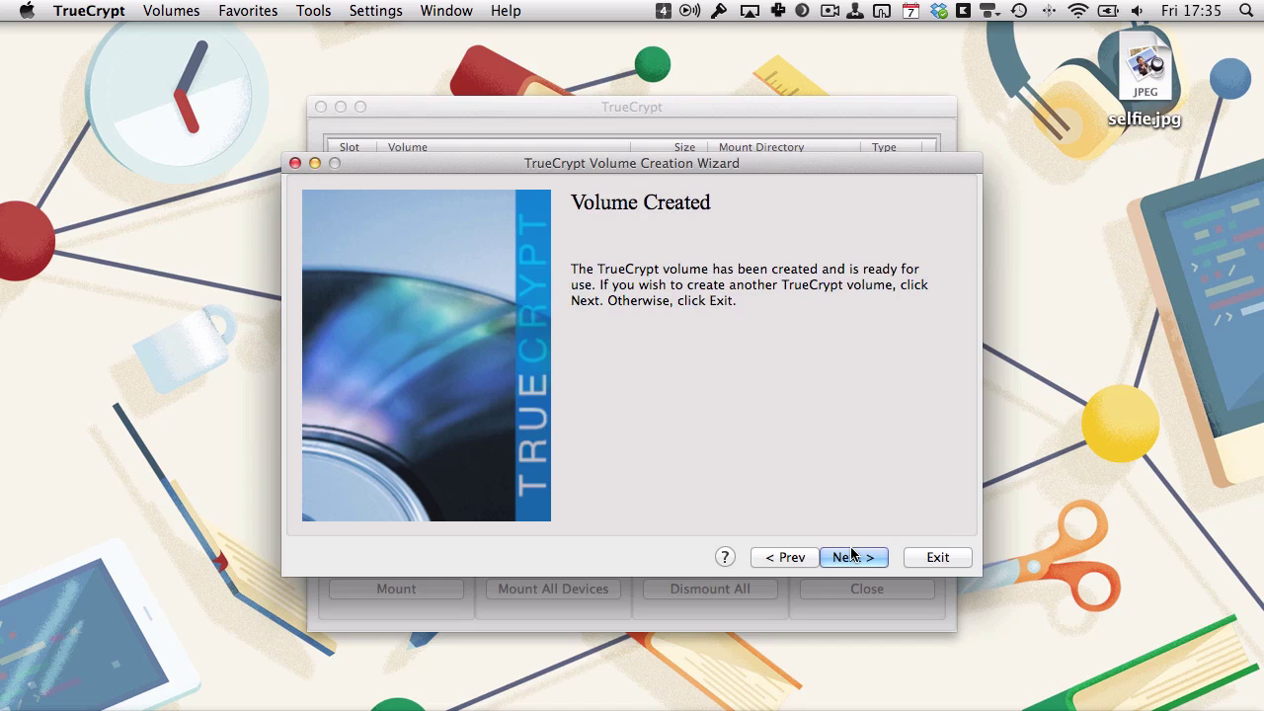
{"action": "left_click", "coordinate": [954, 558]}
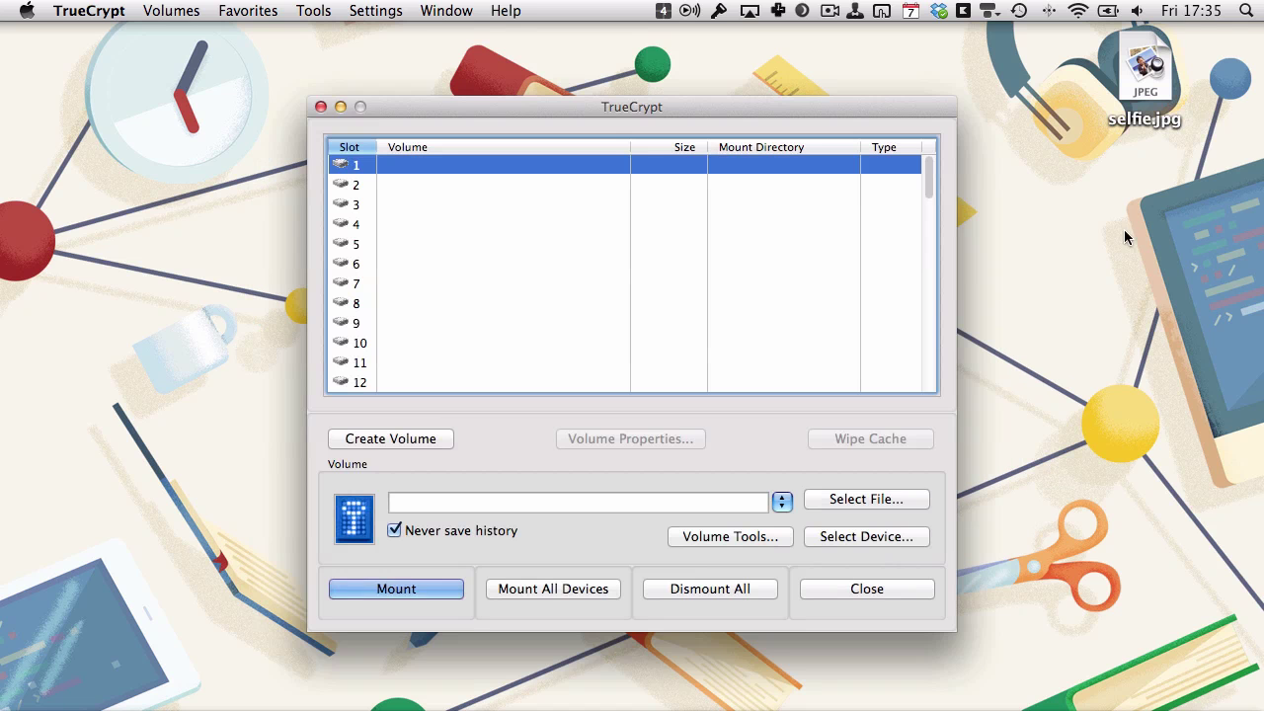
{"action": "double_click", "coordinate": [1145, 95]}
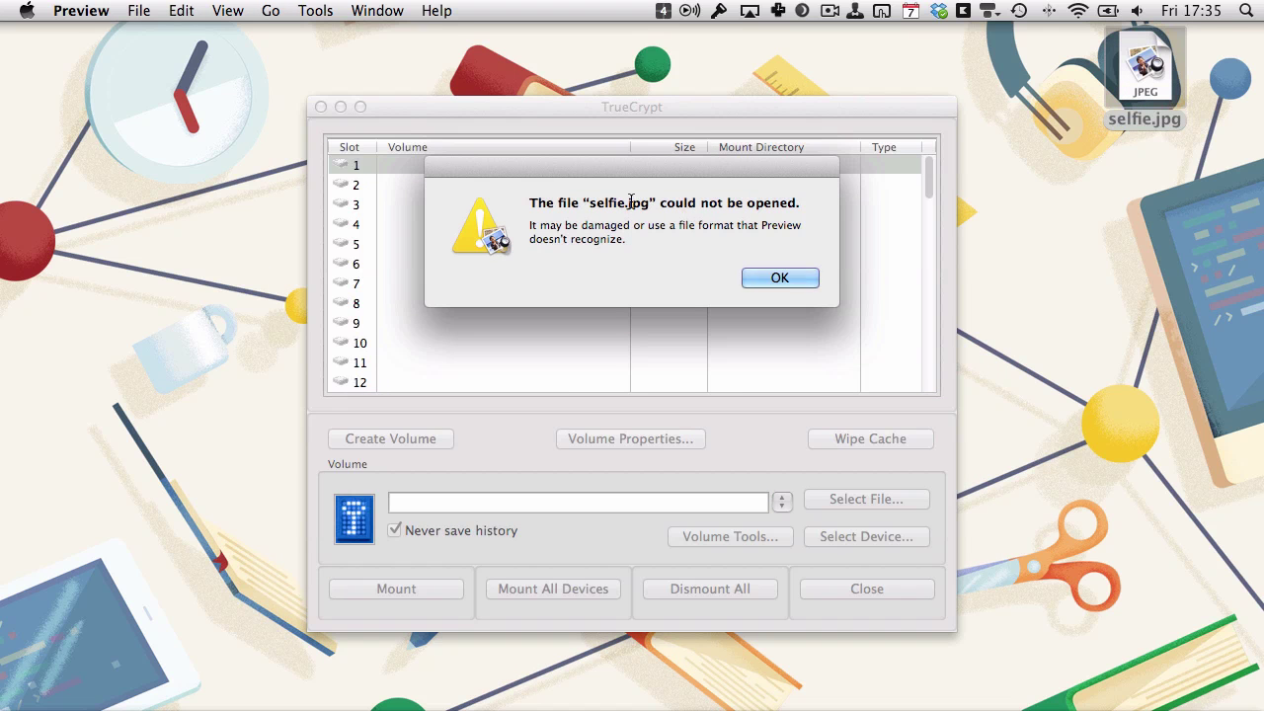
{"action": "left_click", "coordinate": [777, 280]}
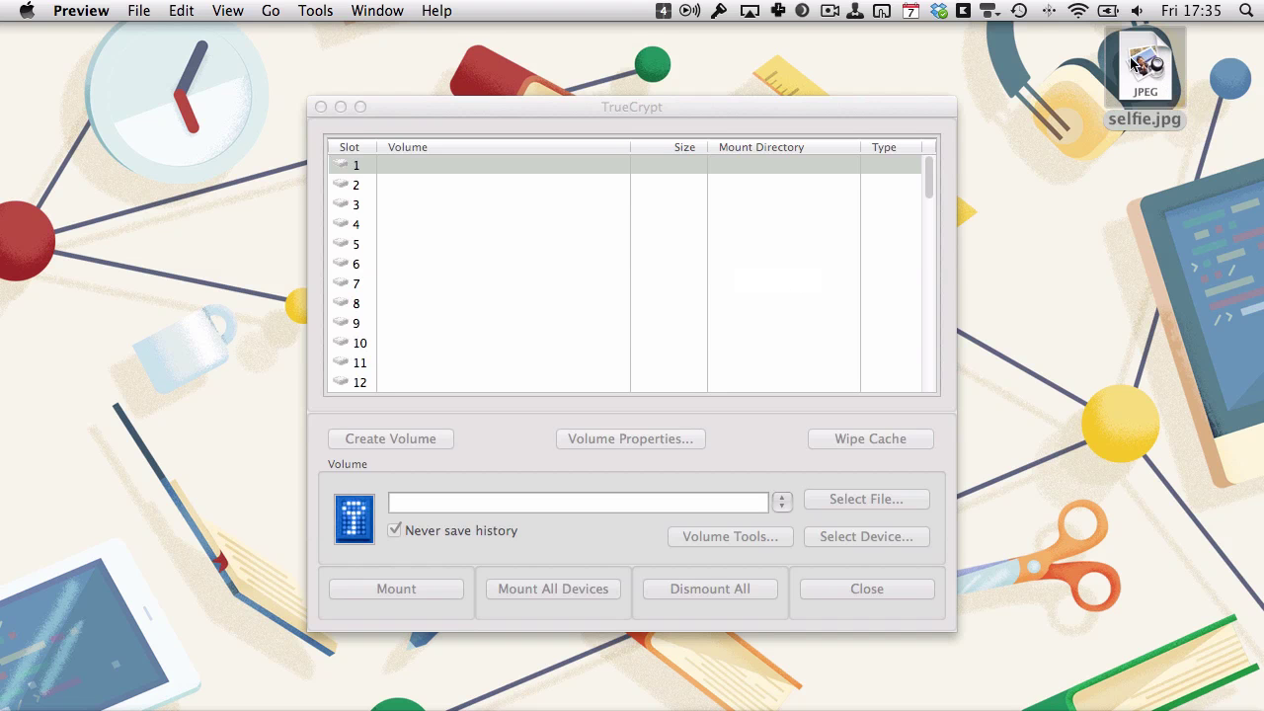
{"action": "left_click", "coordinate": [498, 240]}
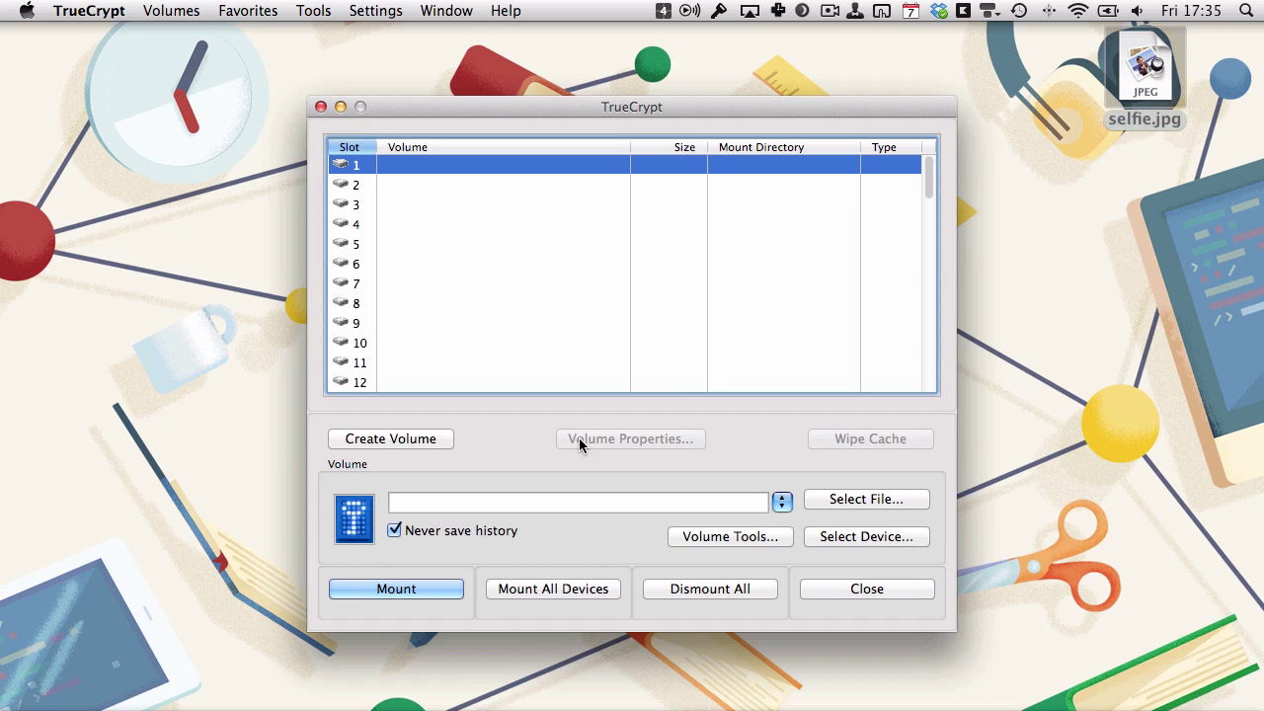
Select selfie.jpg as the volume file and mount it in slot 1 with its password.
{"action": "left_click", "coordinate": [852, 504]}
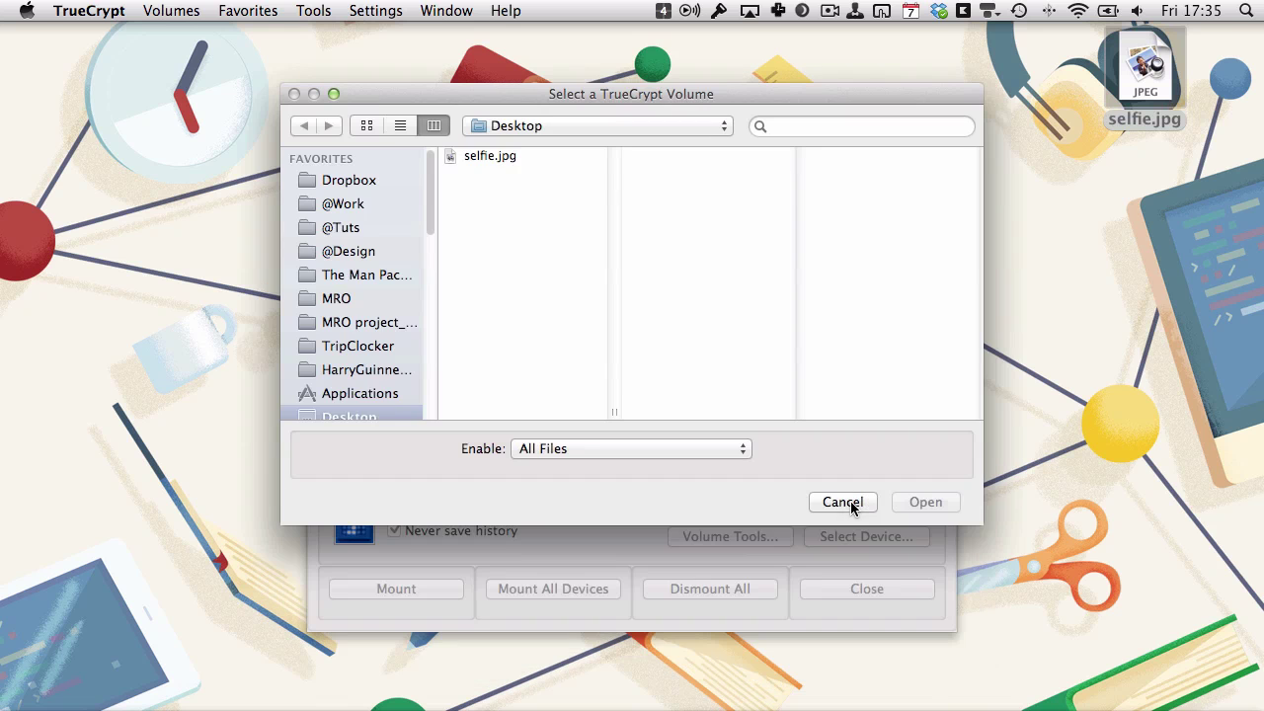
{"action": "left_click", "coordinate": [489, 156]}
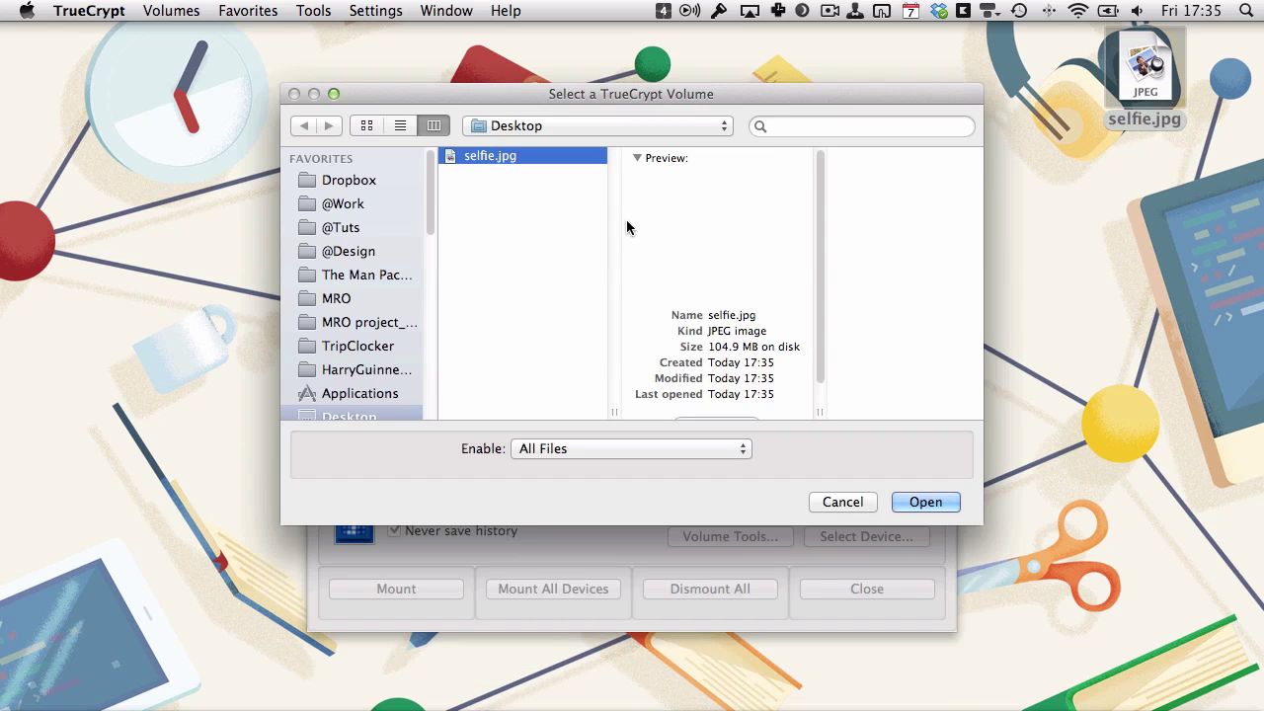
{"action": "left_click", "coordinate": [930, 503]}
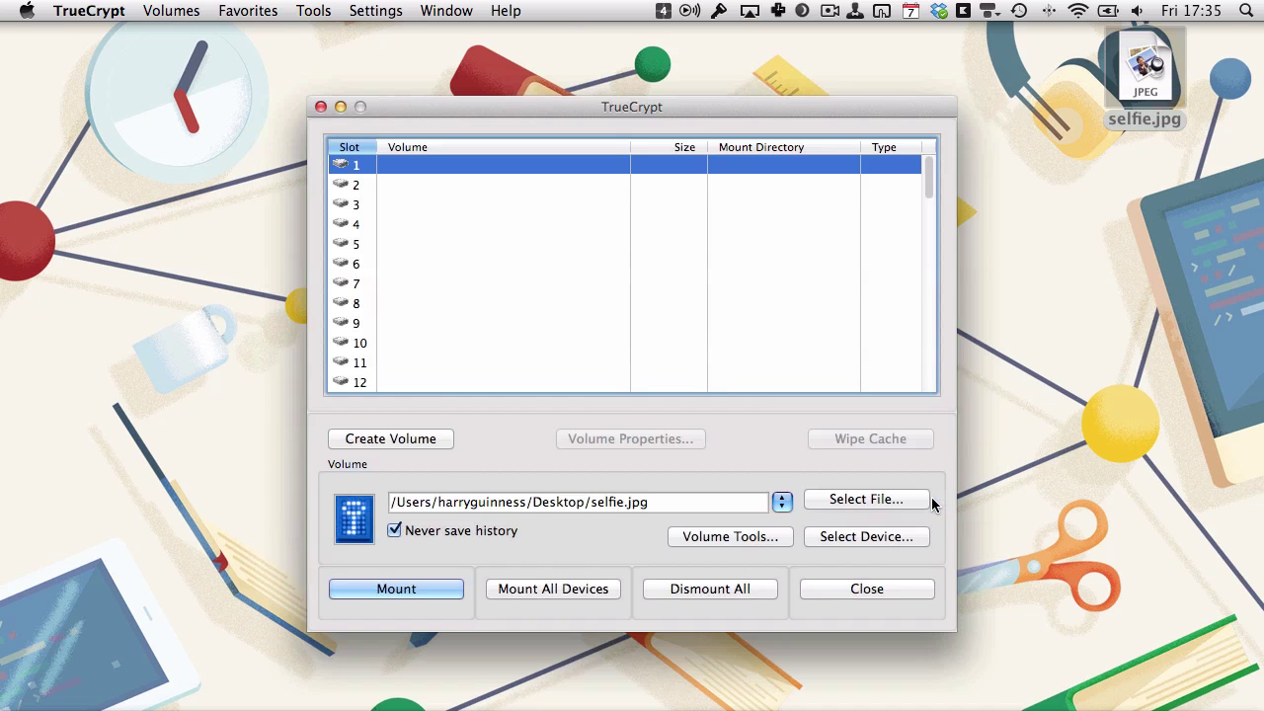
{"action": "left_click", "coordinate": [367, 589]}
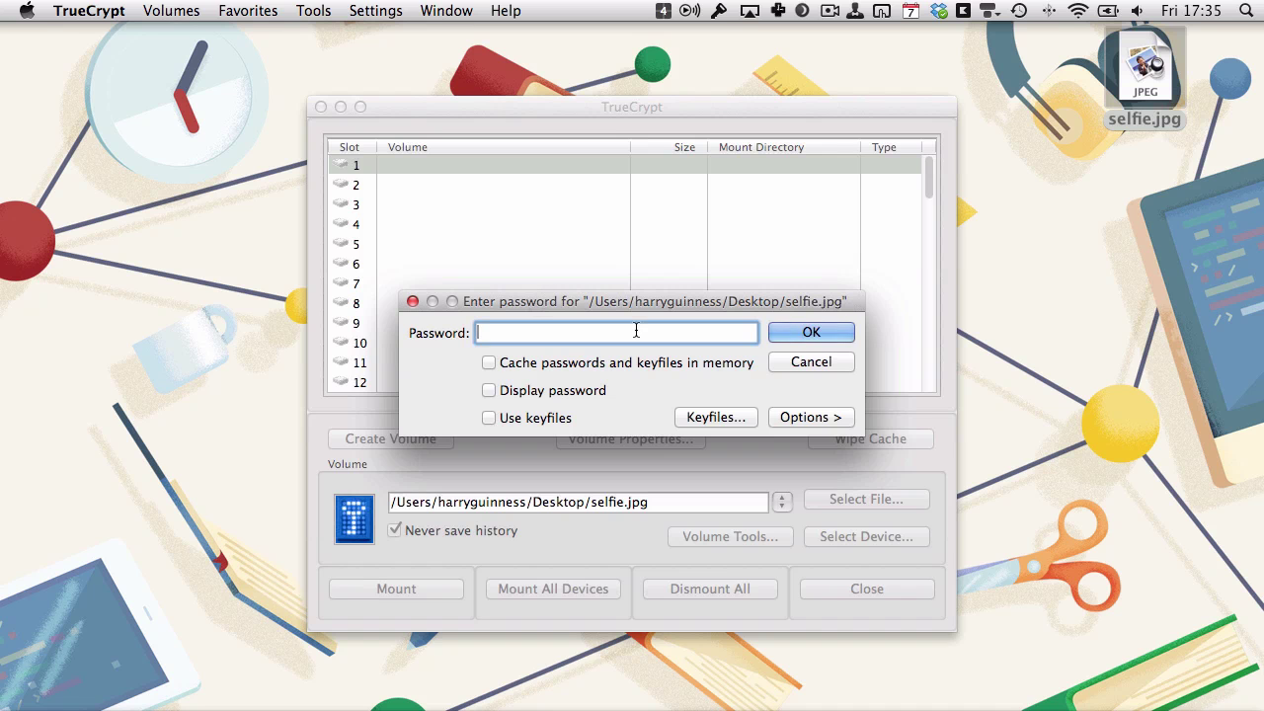
{"action": "type", "text": "12345678"}
{"action": "key", "text": "Return"}
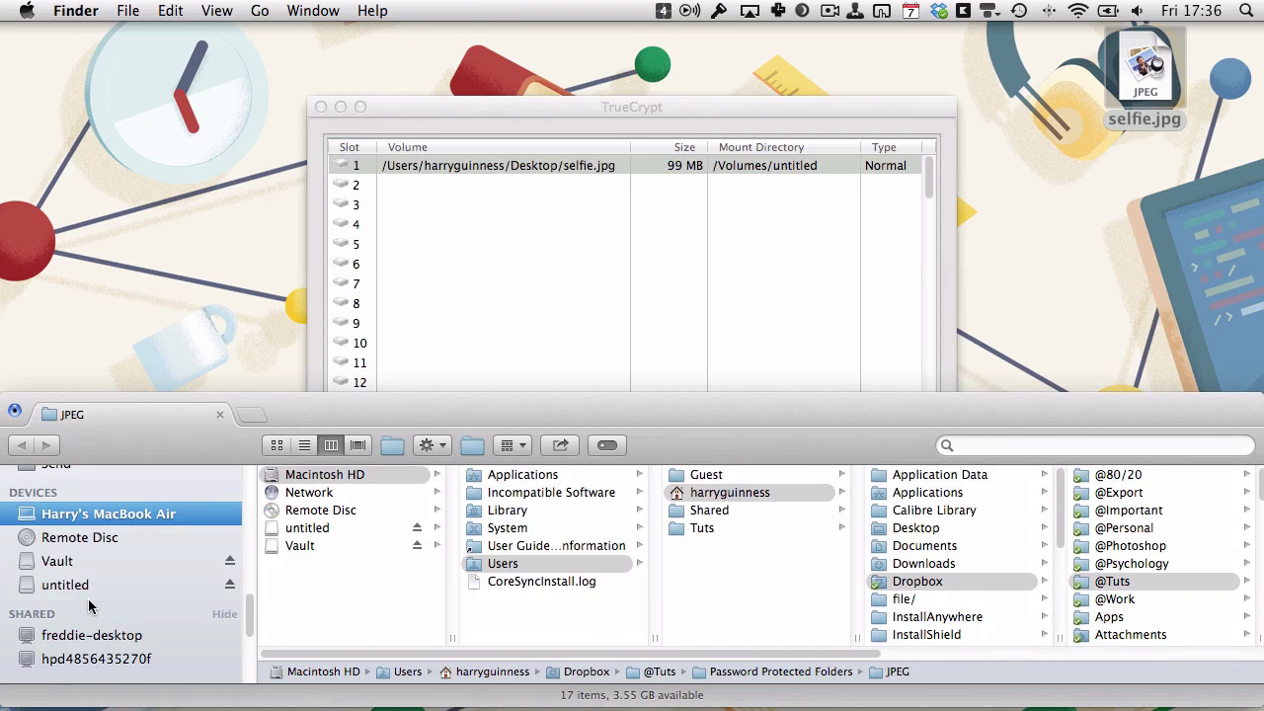
Browse the contents of the mounted untitled volume in the Finder sidebar.
{"action": "left_click", "coordinate": [71, 589]}
{"action": "scroll", "coordinate": [67, 589], "scroll_direction": "down", "scroll_amount": 2}
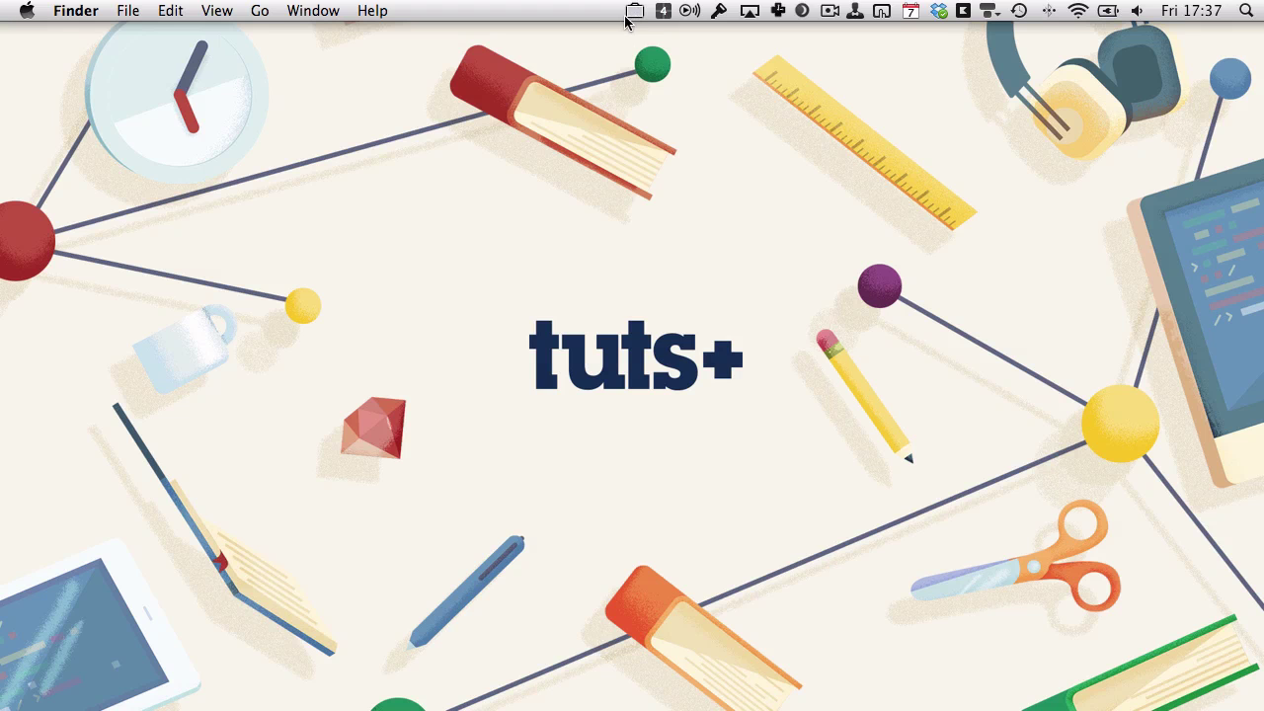
Start a new vault from the Knox menu and name it Tuts2.
{"action": "left_click", "coordinate": [634, 12]}
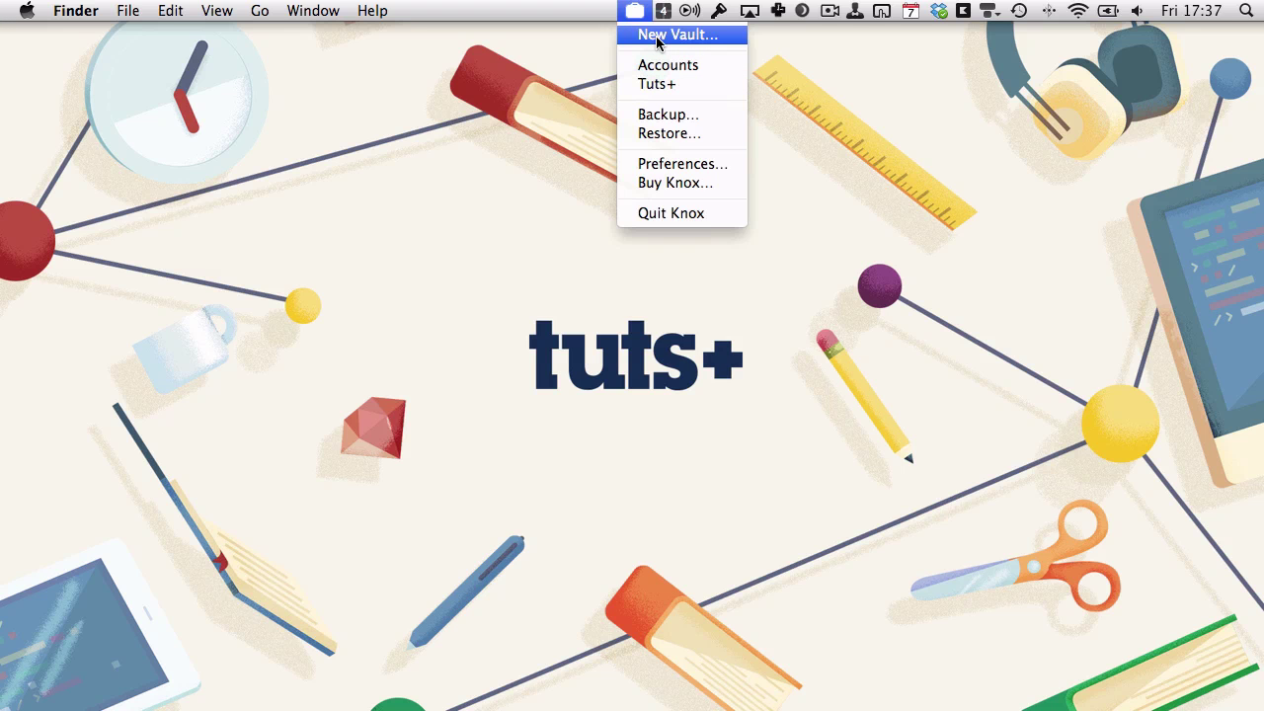
{"action": "left_click", "coordinate": [656, 36]}
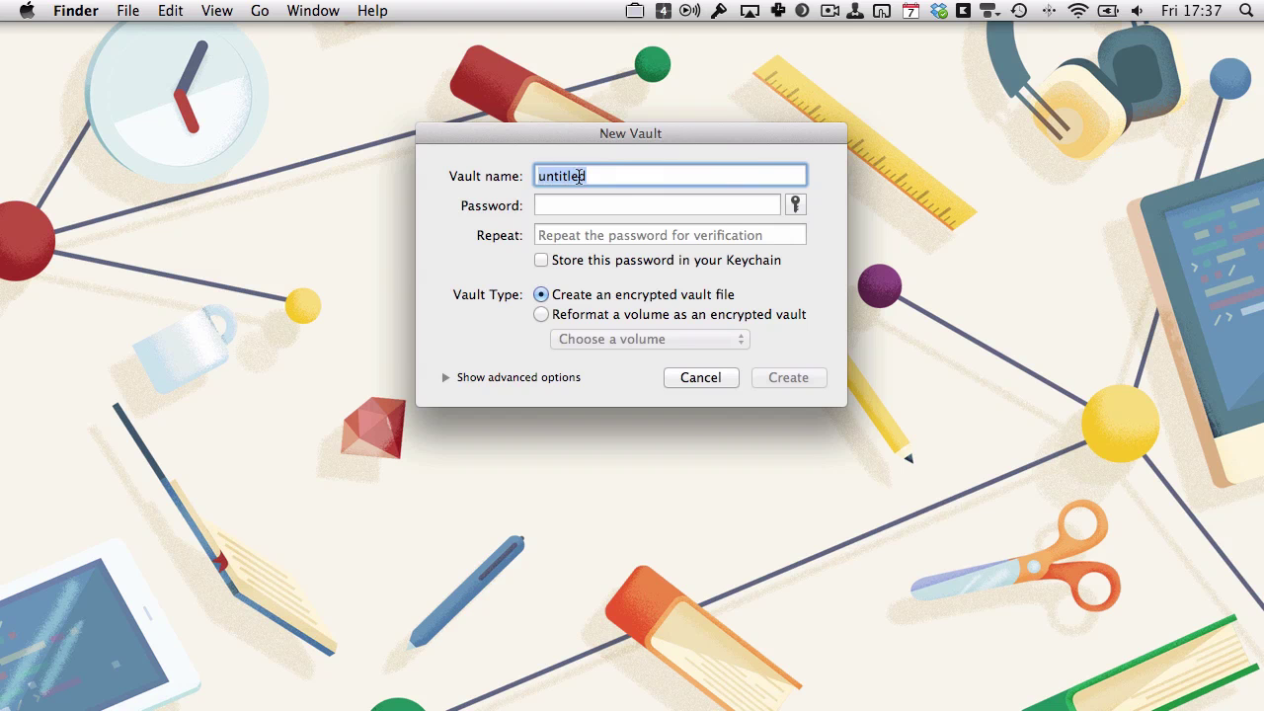
{"action": "type", "text": "Tuts2"}
Enter the vault password and retype it in the confirmation field.
{"action": "key", "text": "Tab"}
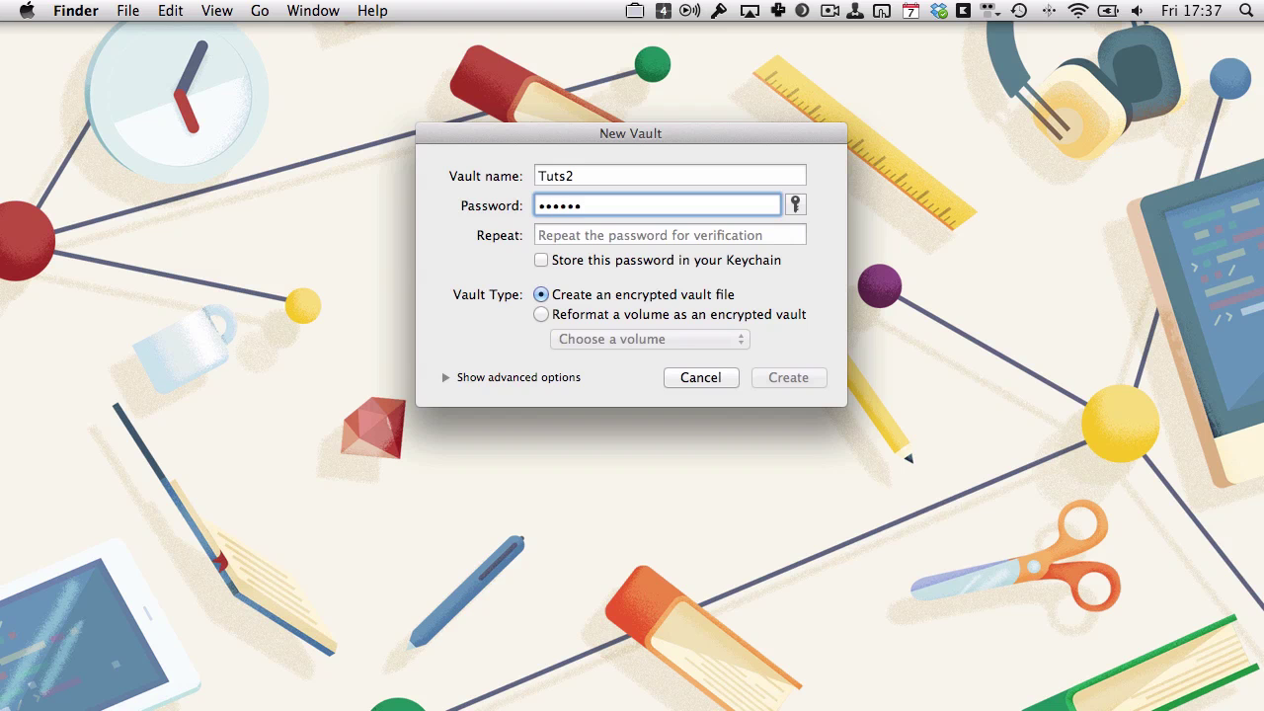
{"action": "left_click", "coordinate": [568, 235]}
{"action": "type", "text": "t"}
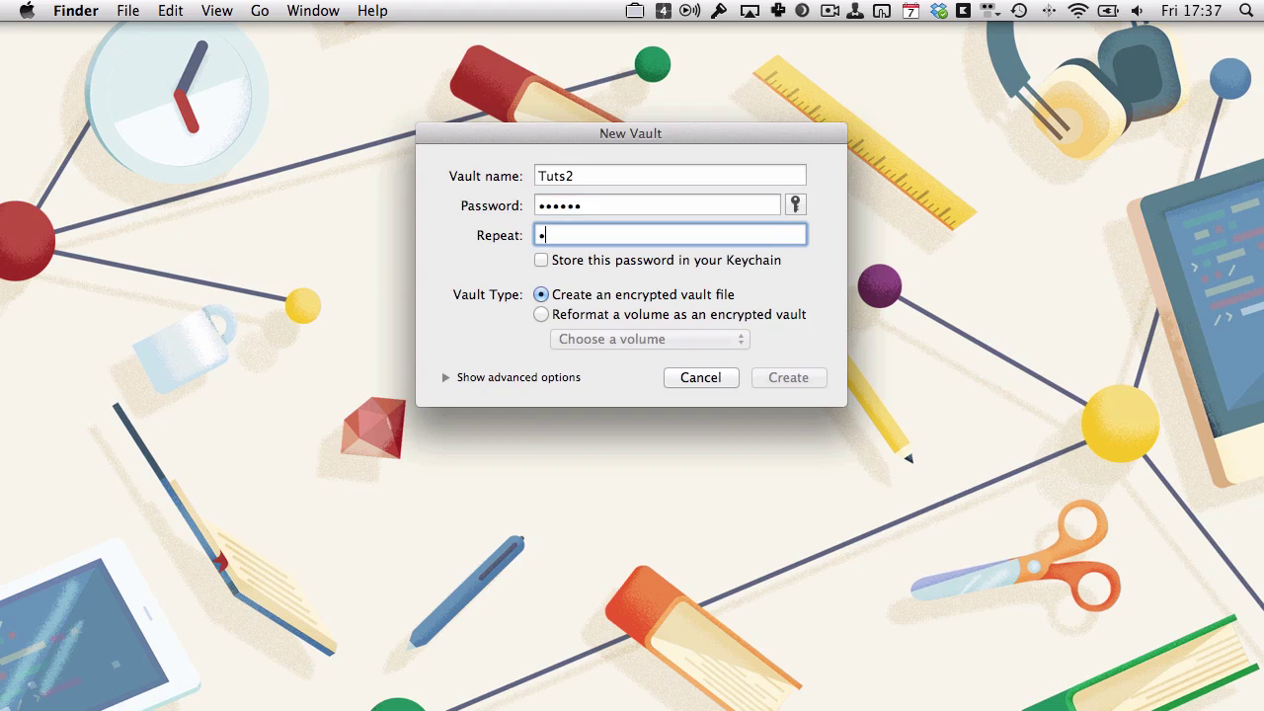
{"action": "type", "text": "uts12"}
{"action": "left_click_drag", "start_coordinate": [603, 204], "coordinate": [477, 204]}
{"action": "type", "text": "••"}
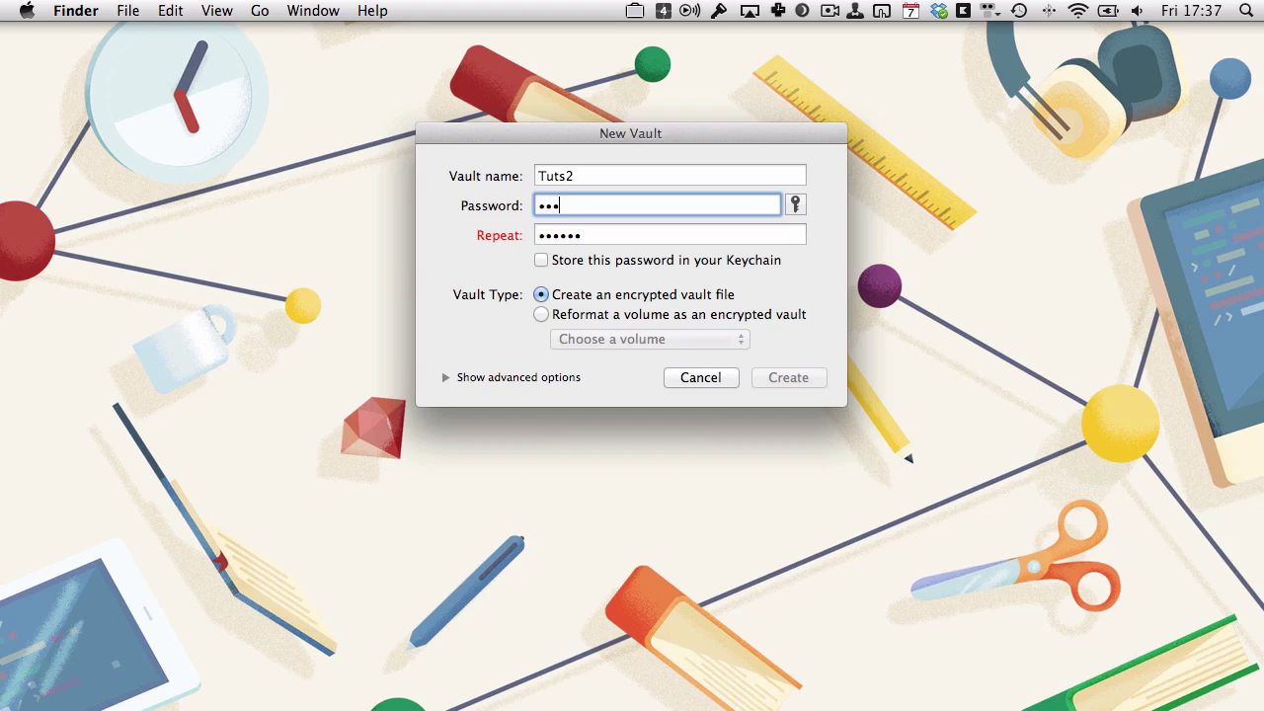
{"action": "key", "text": "Tab"}
{"action": "type", "text": "••••••"}
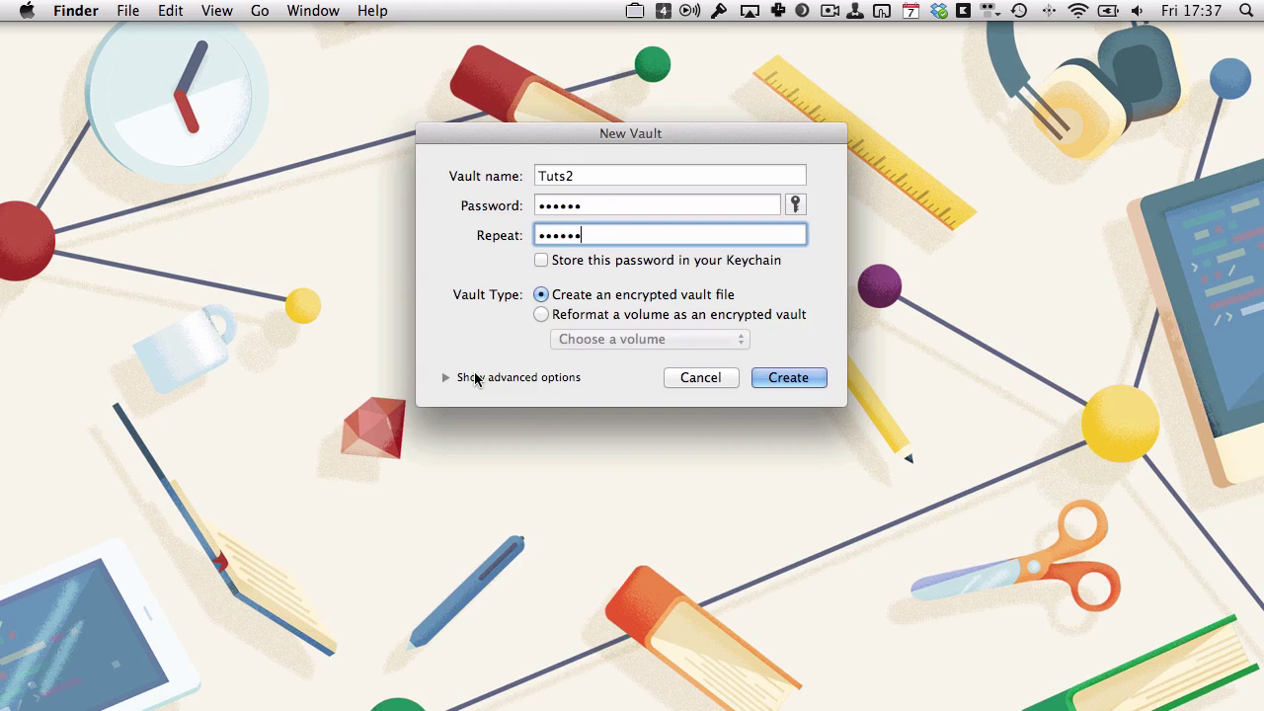
Review the advanced location and encryption options, then create the Tuts2 vault.
{"action": "left_click", "coordinate": [480, 377]}
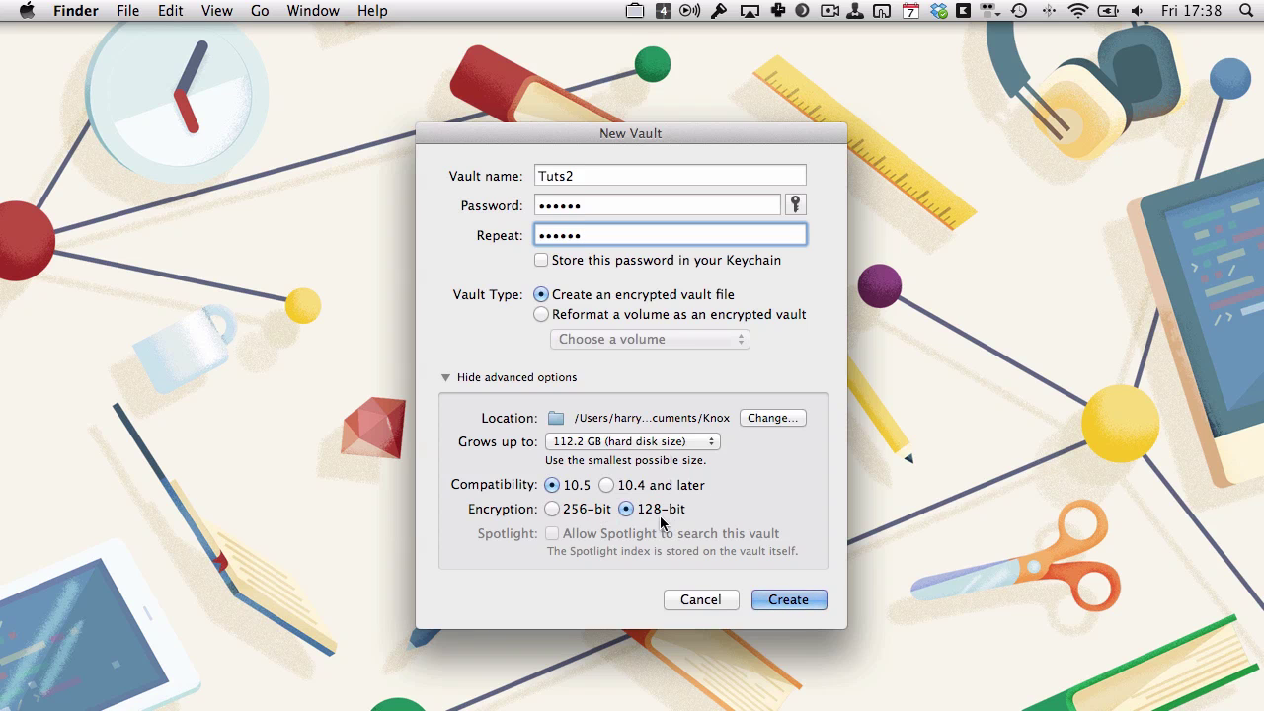
{"action": "left_click", "coordinate": [790, 597]}
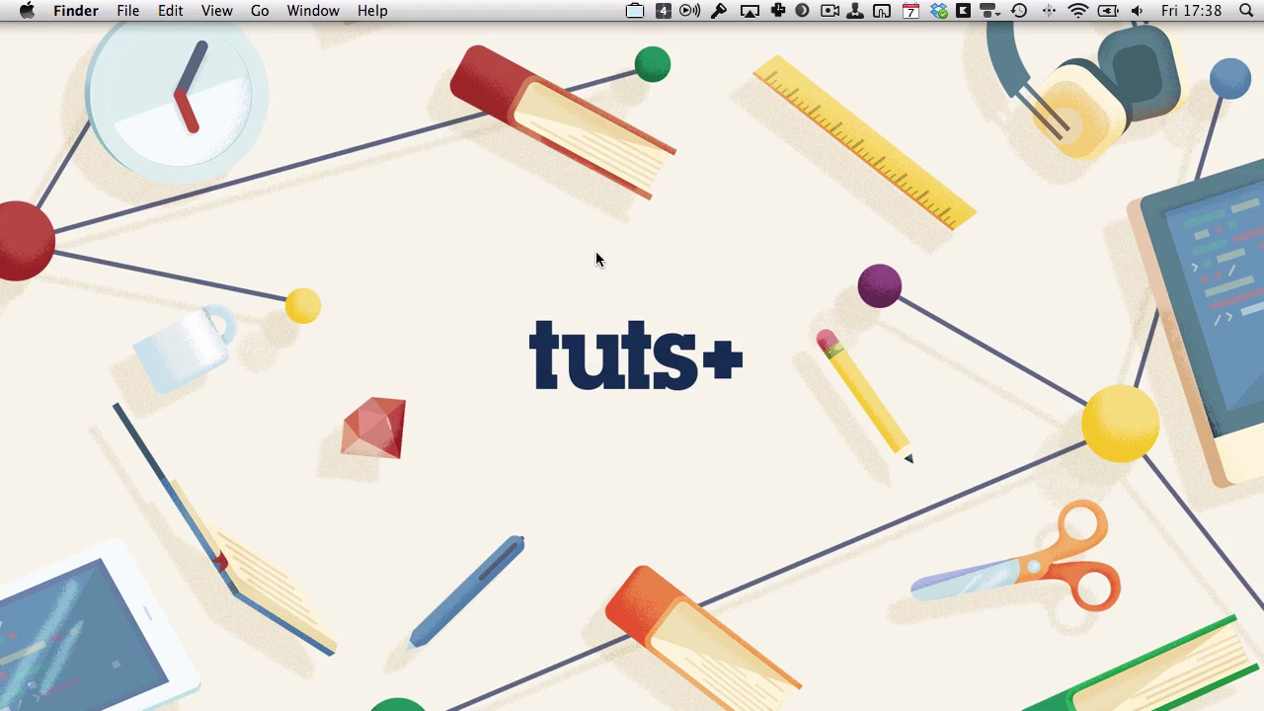
Unlock the Tuts+ vault from the Knox menu by entering its password.
{"action": "left_click", "coordinate": [634, 11]}
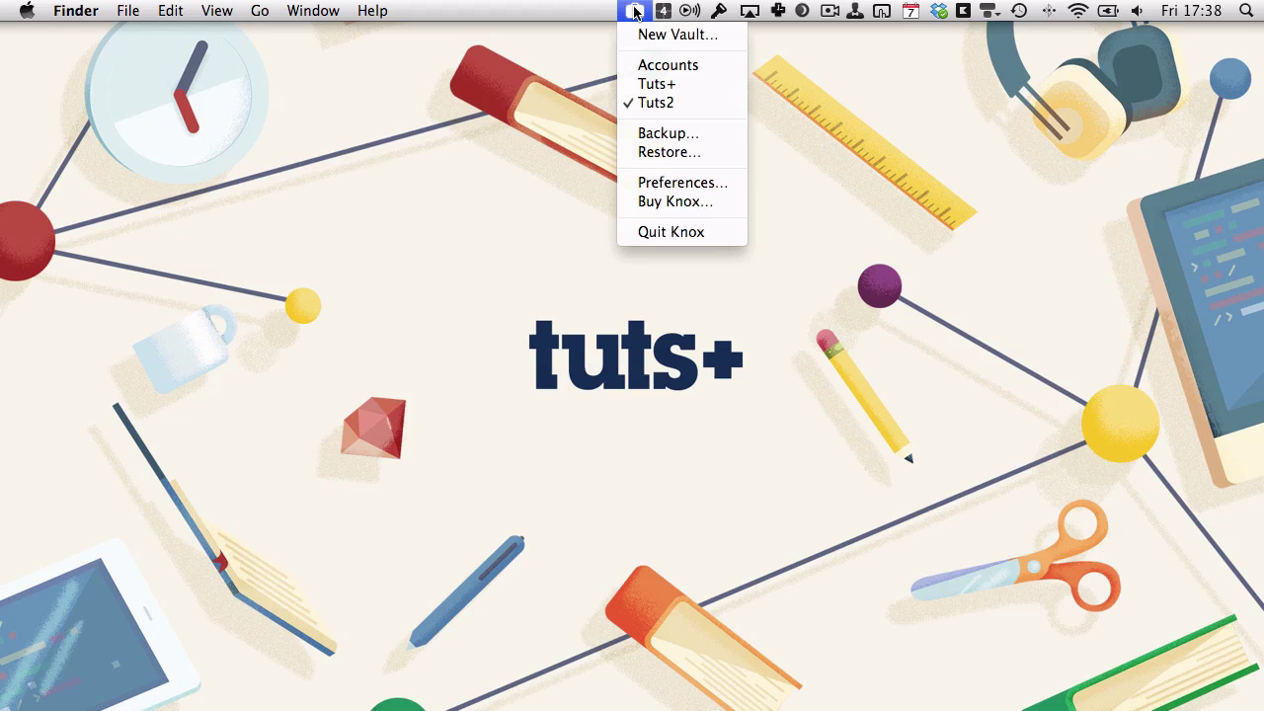
{"action": "left_click", "coordinate": [657, 84]}
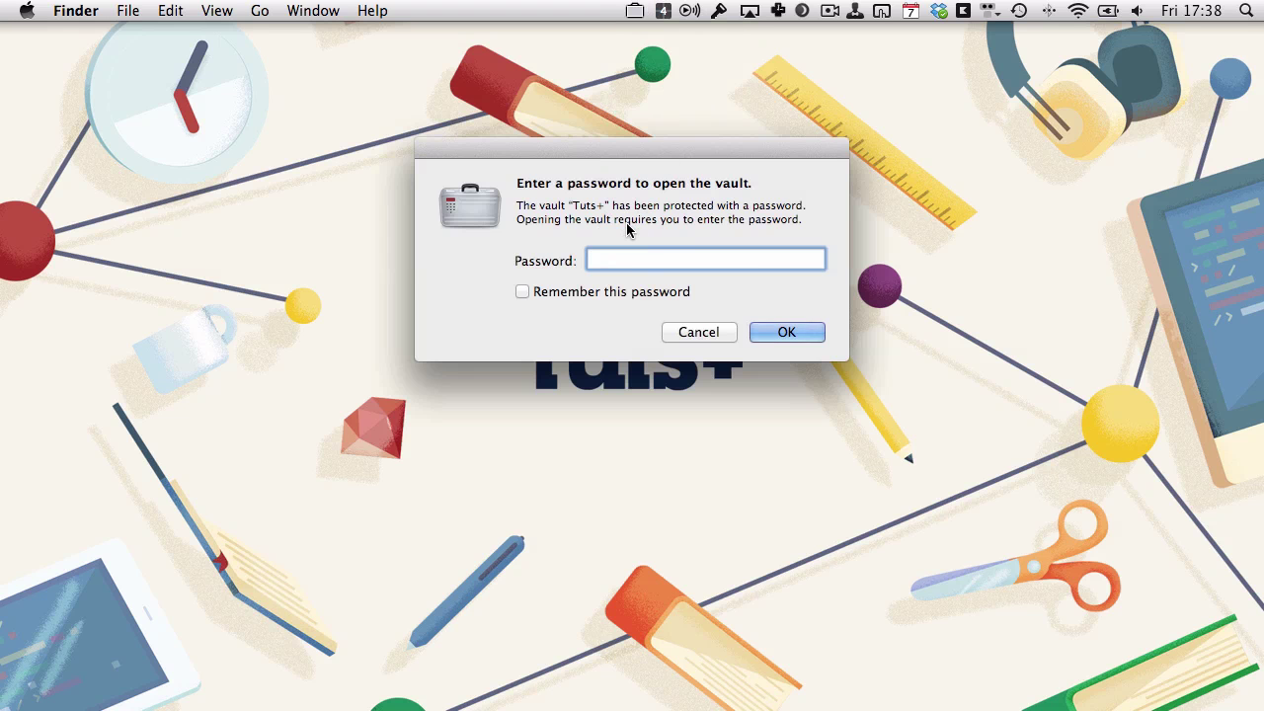
{"action": "type", "text": "••••••••"}
{"action": "key", "text": "Return"}
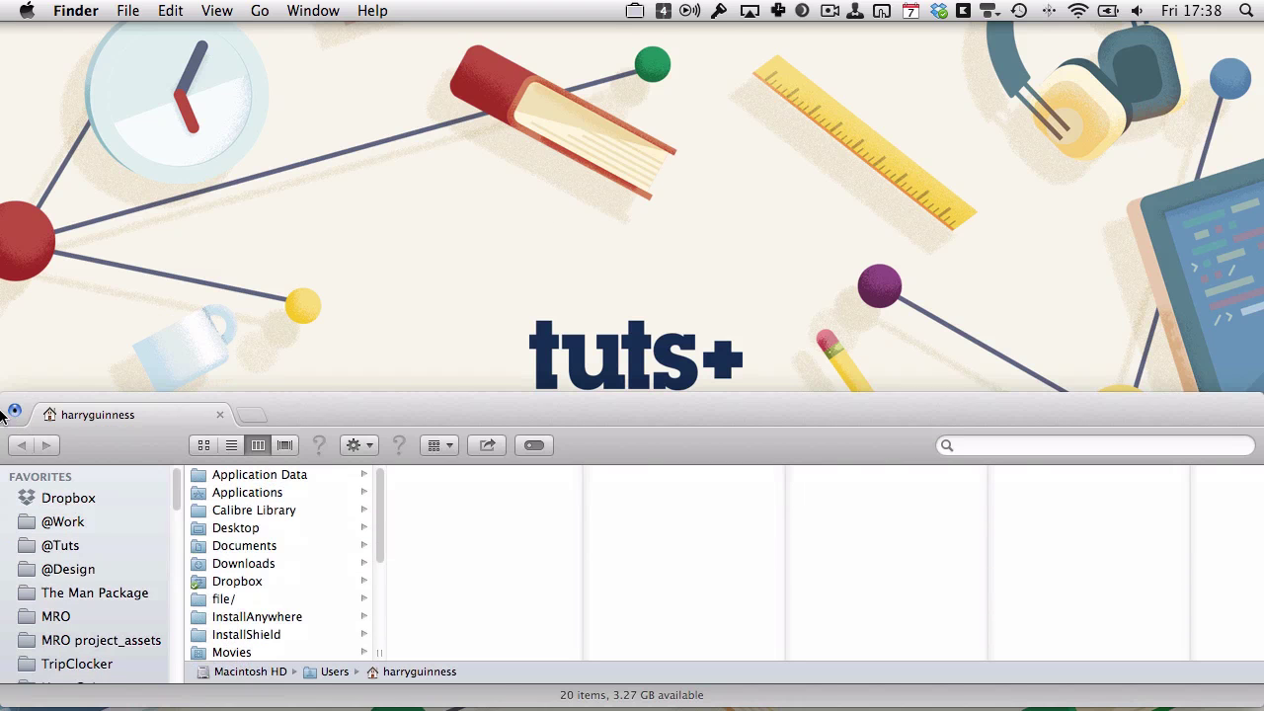
Confirm in the Knox menu that both Tuts+ and Tuts2 are now open.
{"action": "scroll", "coordinate": [87, 661], "scroll_direction": "down", "scroll_amount": 3}
{"action": "scroll", "coordinate": [87, 661], "scroll_direction": "down", "scroll_amount": 10}
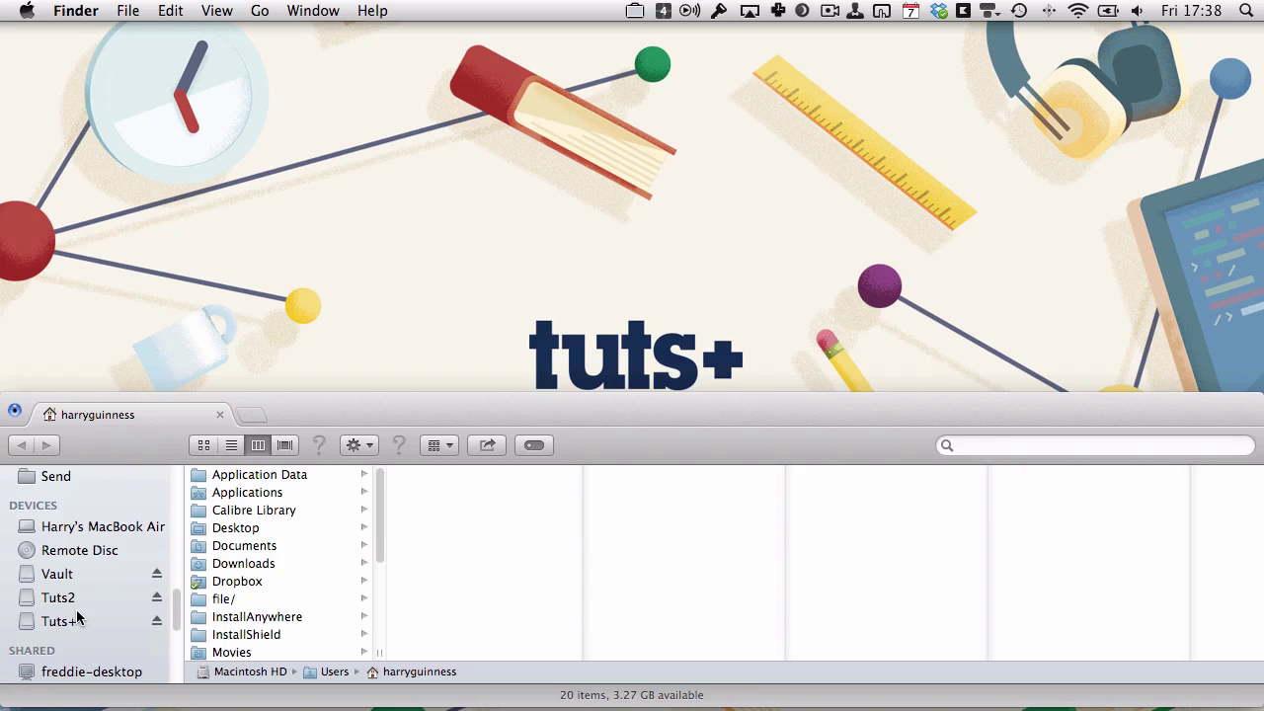
{"action": "left_click", "coordinate": [635, 12]}
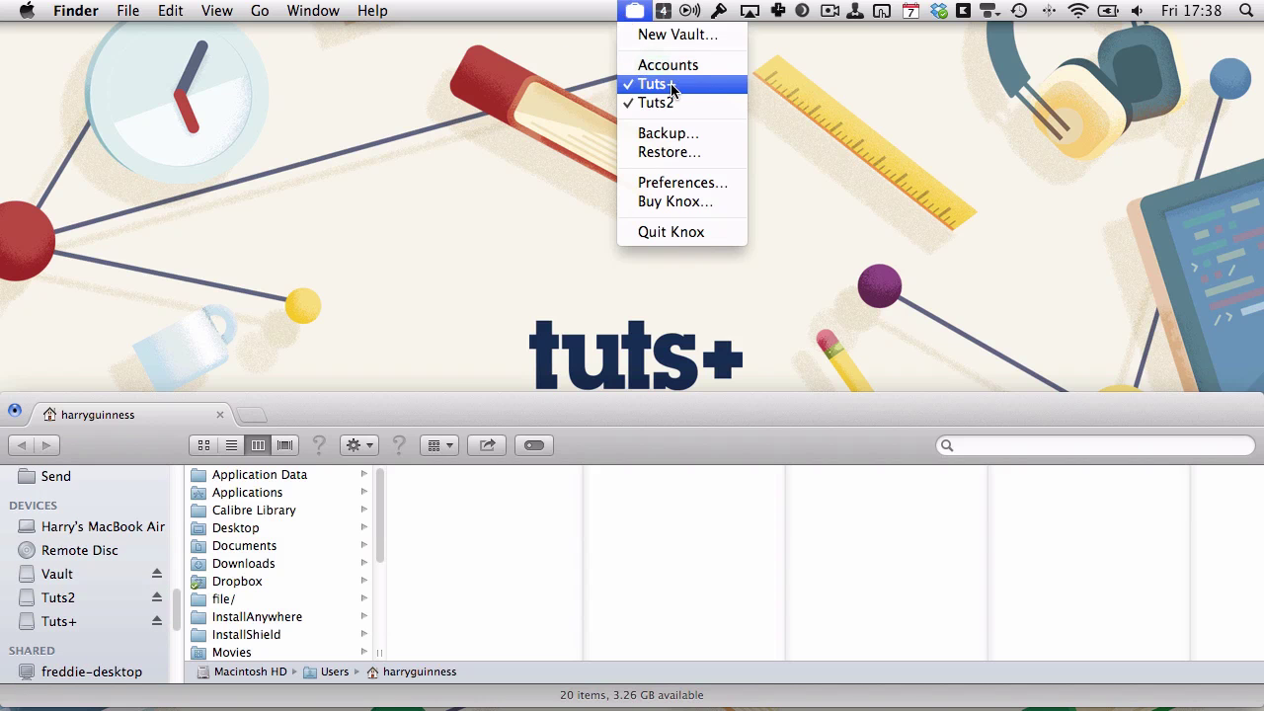